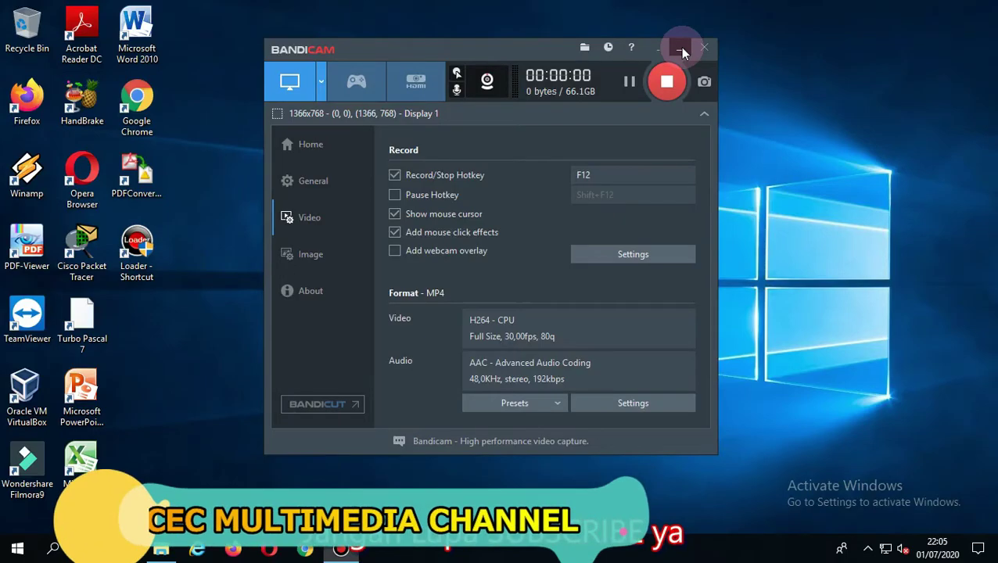
- Minimize the Bandicam recorder window so the desktop is visible
click(680, 47)
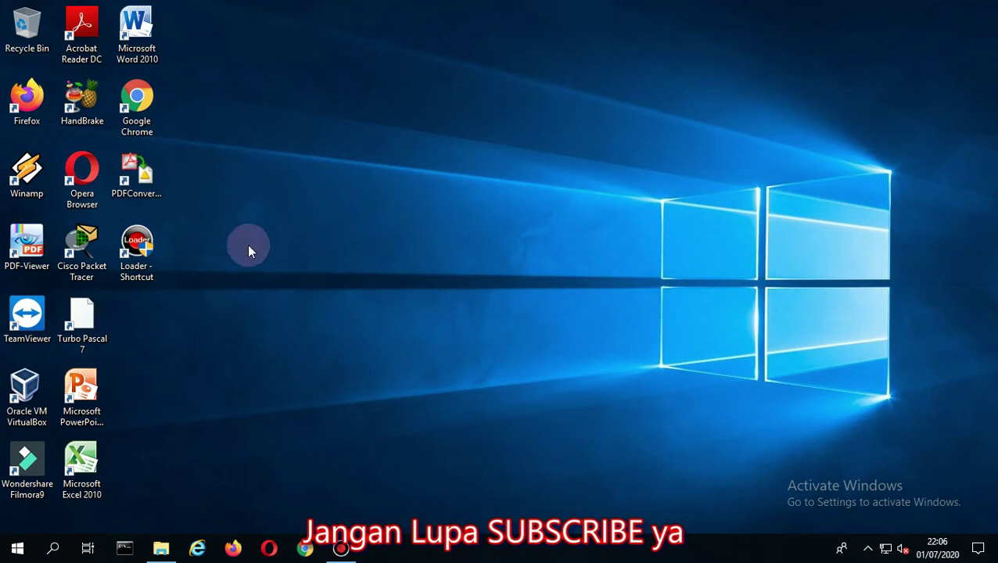
right_click(313, 96)
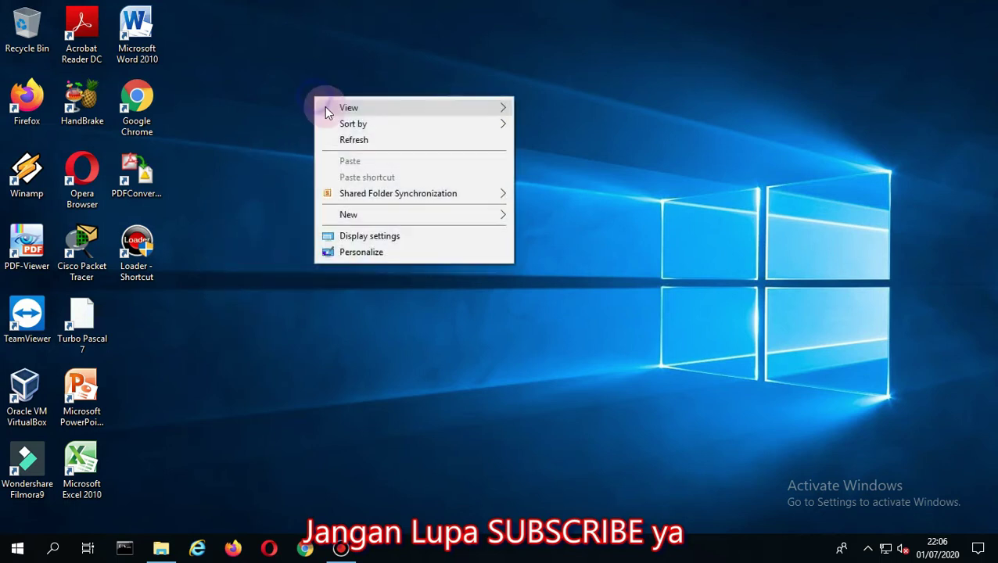
click(341, 138)
right_click(273, 99)
click(301, 142)
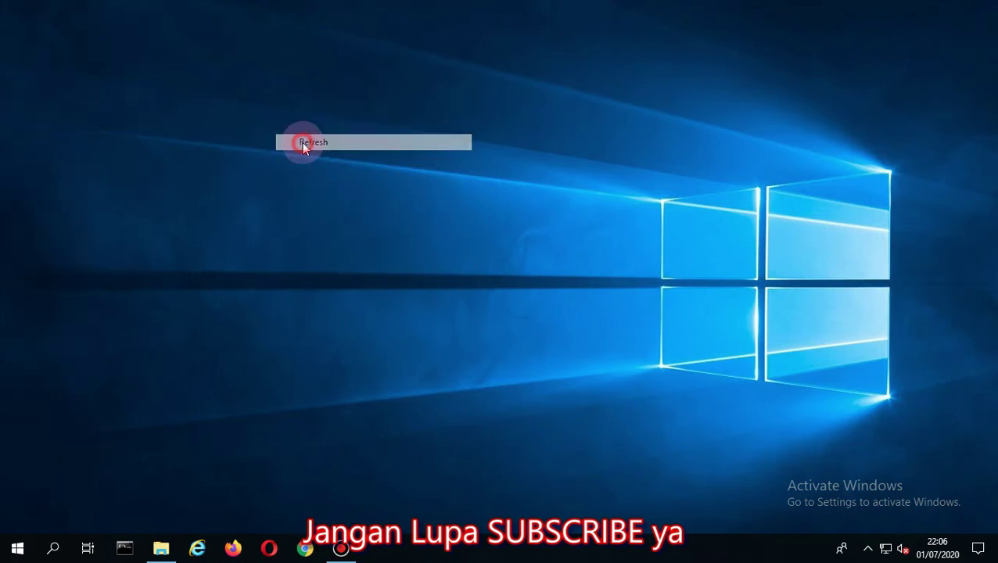
right_click(275, 109)
click(305, 153)
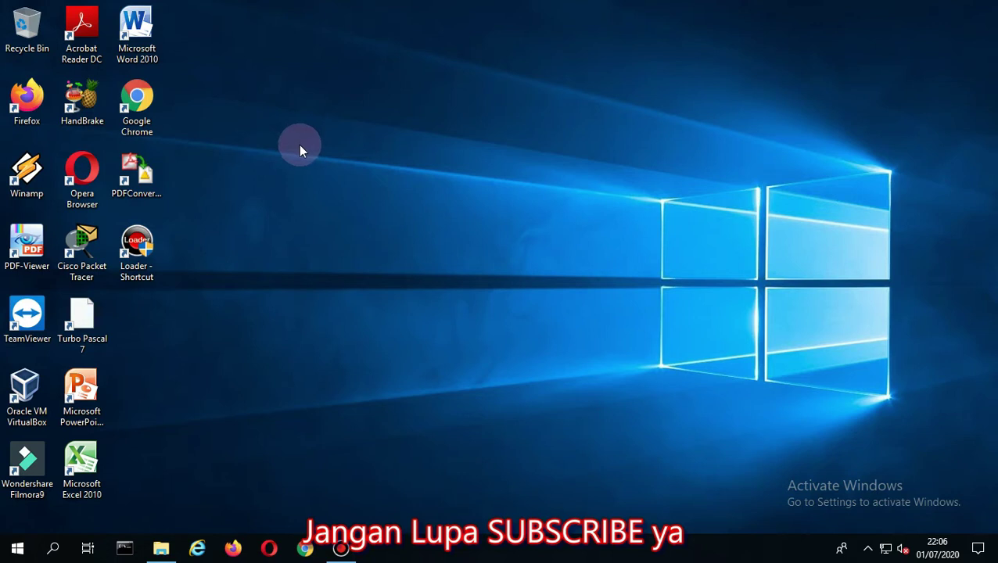
right_click(296, 90)
click(332, 133)
right_click(255, 117)
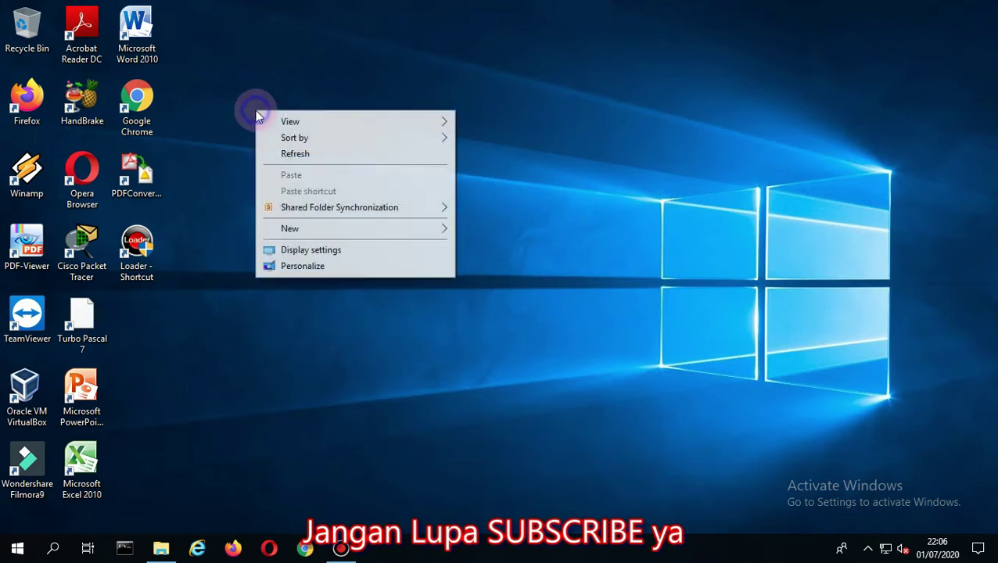
click(276, 154)
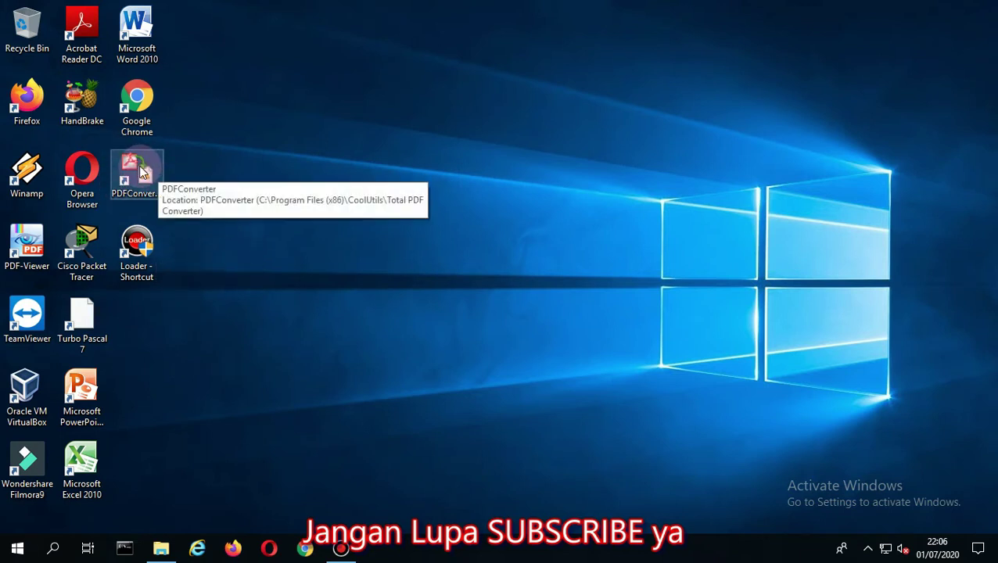
right_click(312, 131)
click(349, 178)
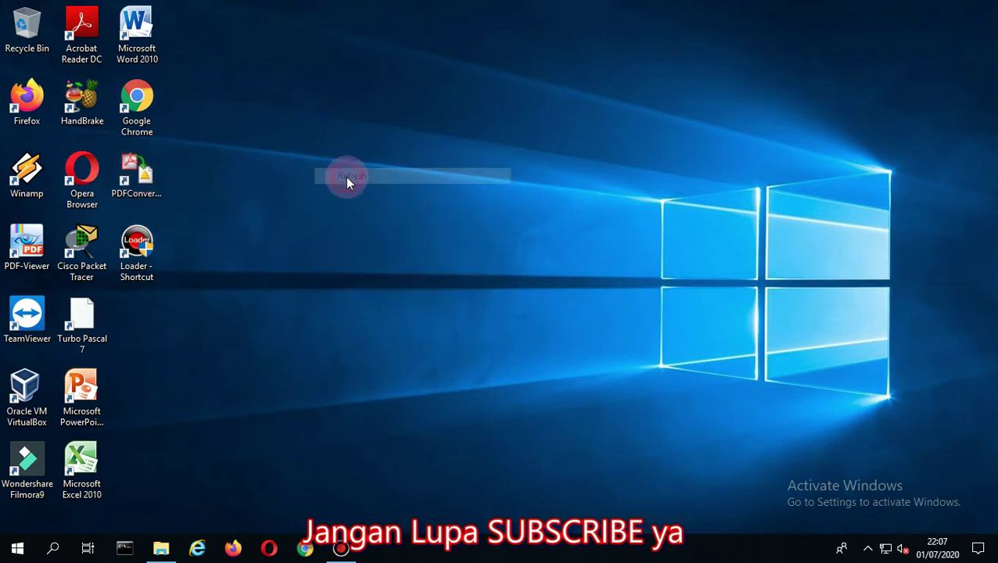
click(125, 201)
drag(173, 166, 176, 157)
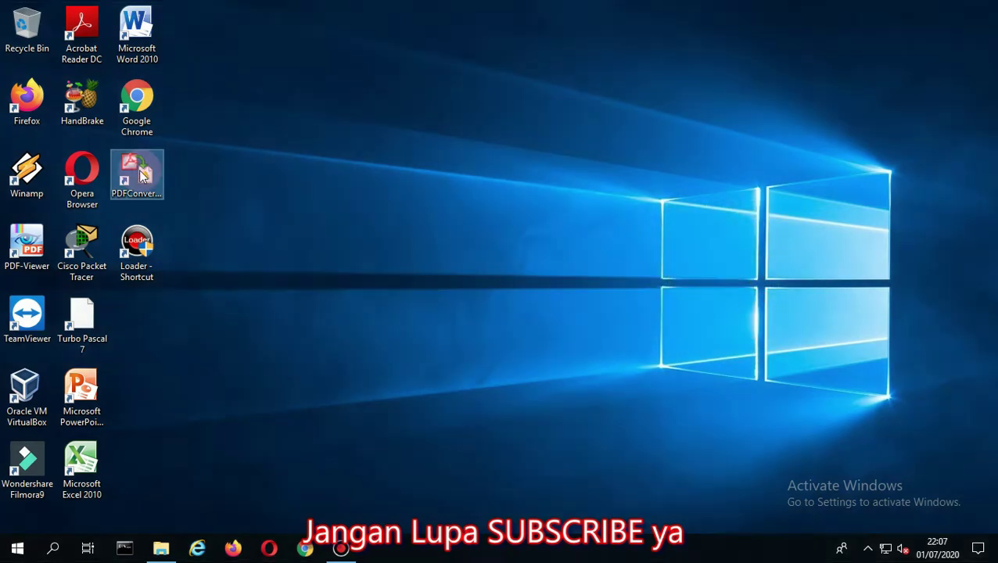
click(140, 172)
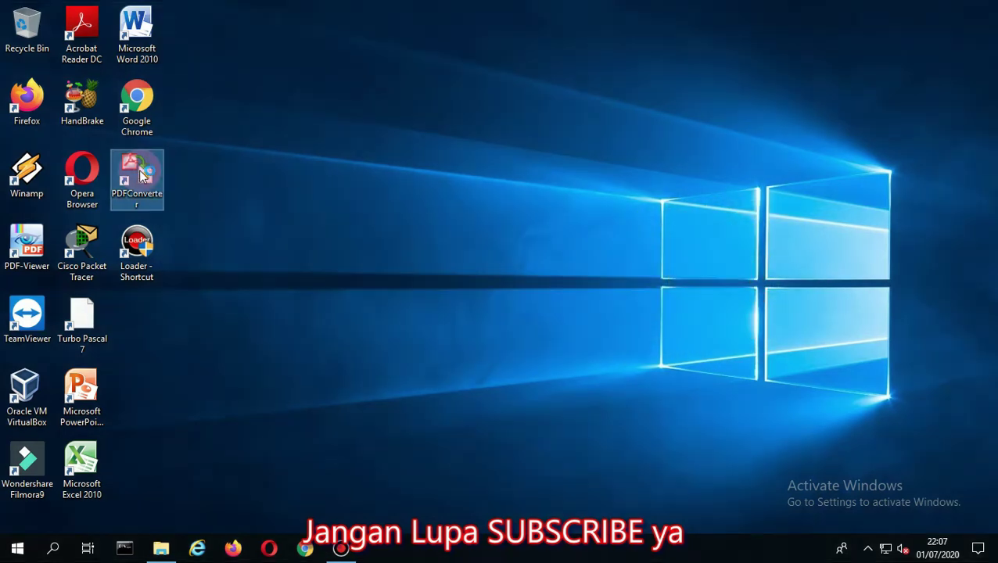
- Launch Total PDF Converter, browse Local Disk (H:) and preview the first of its seven PDFs
double_click(142, 175)
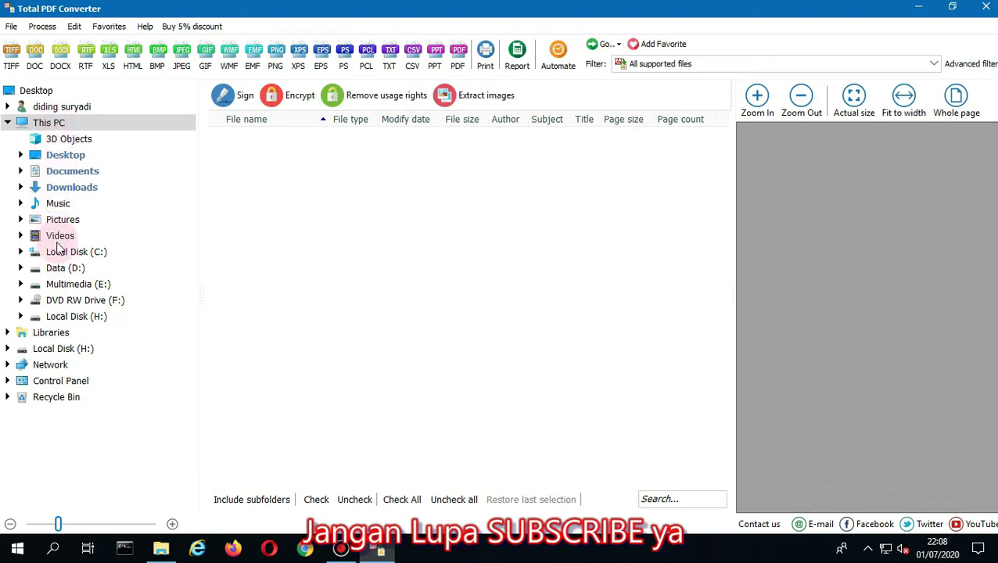
click(71, 320)
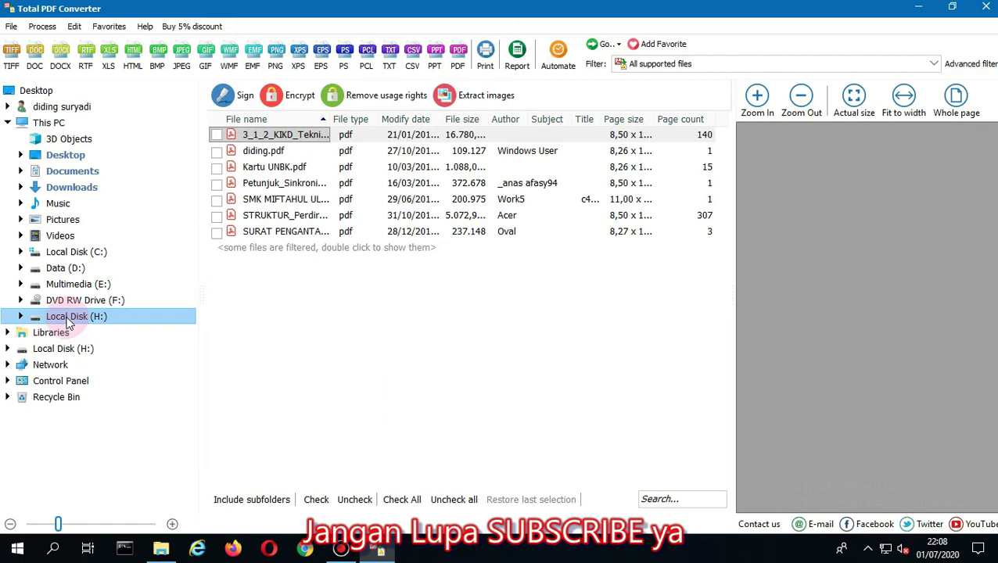
click(258, 133)
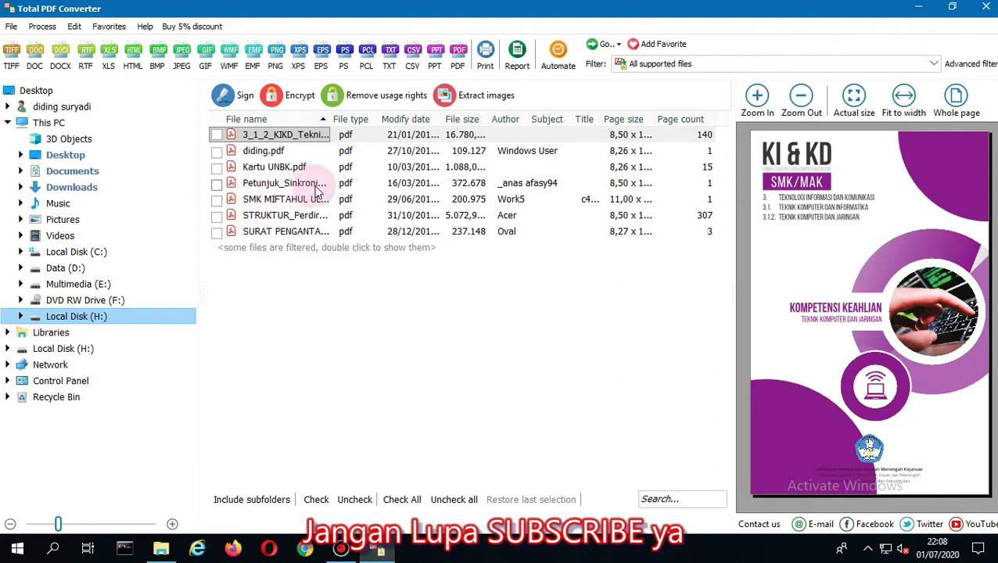
- Check the Petunjuk Sinkronisasi PDF and preview its 'Langkah - Langkah Sinkronisasi' page
click(217, 184)
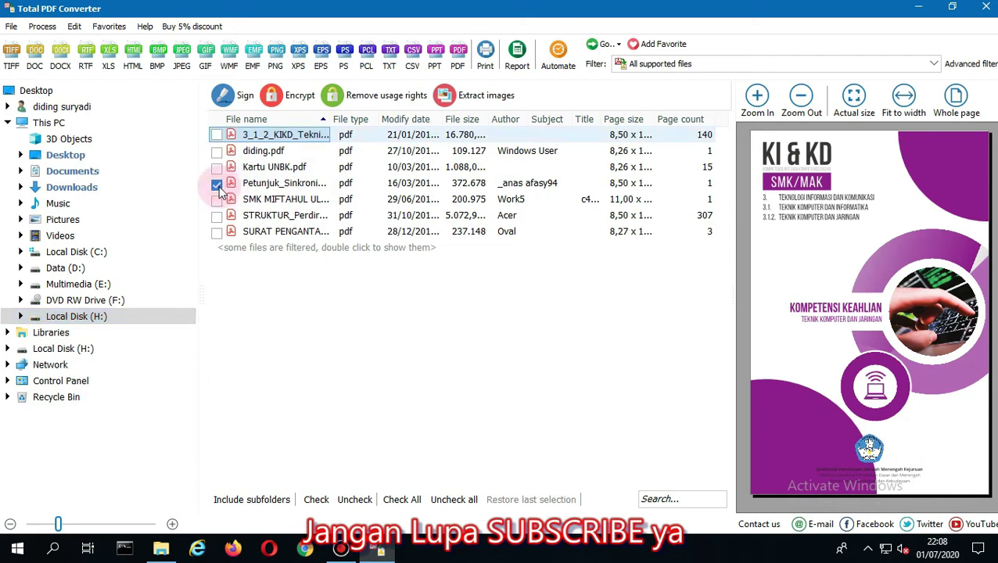
click(272, 185)
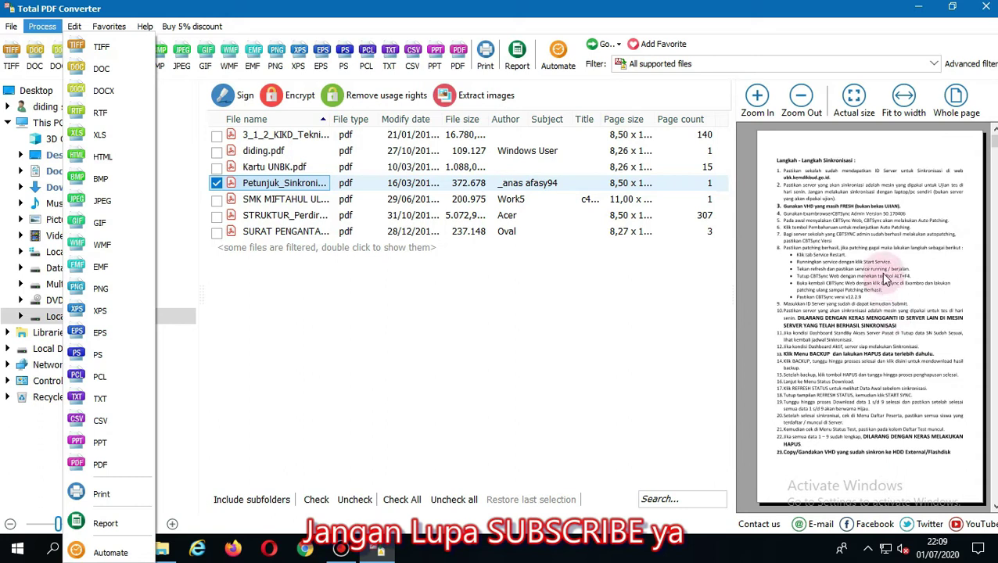
- Choose DOCX from the Process menu as the conversion format for the checked PDF
click(465, 308)
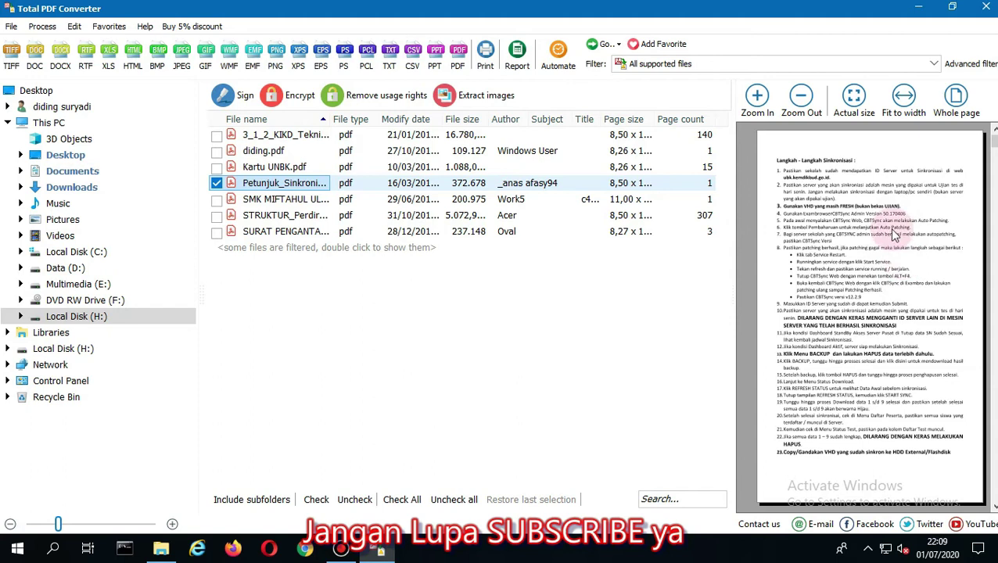
click(46, 31)
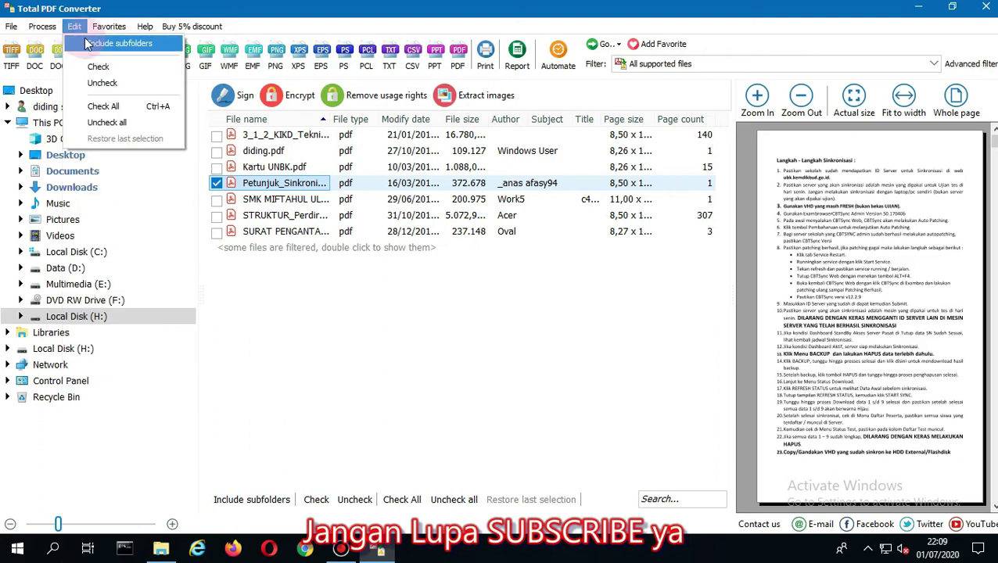
mouse_move(76, 36)
mouse_move(43, 27)
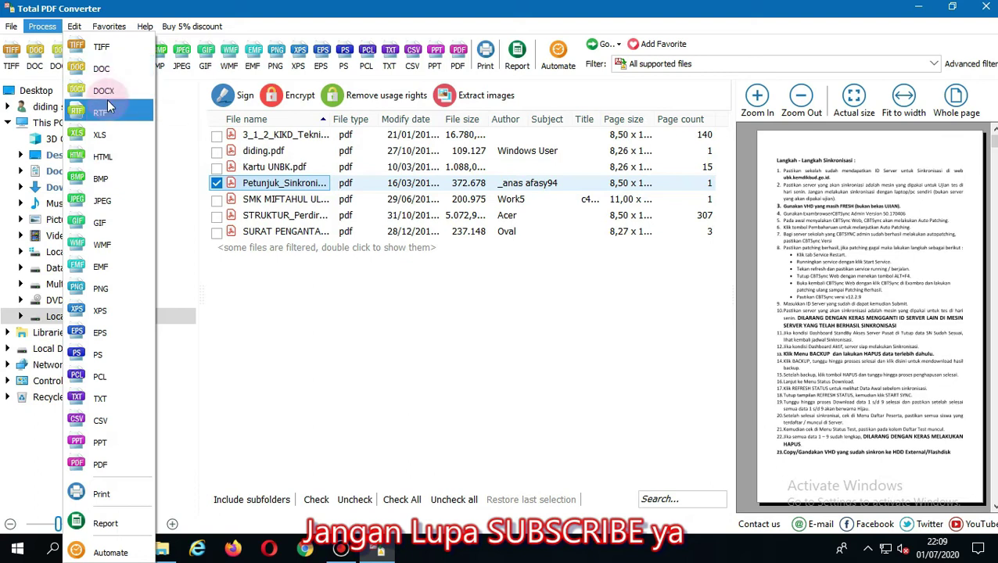
click(108, 74)
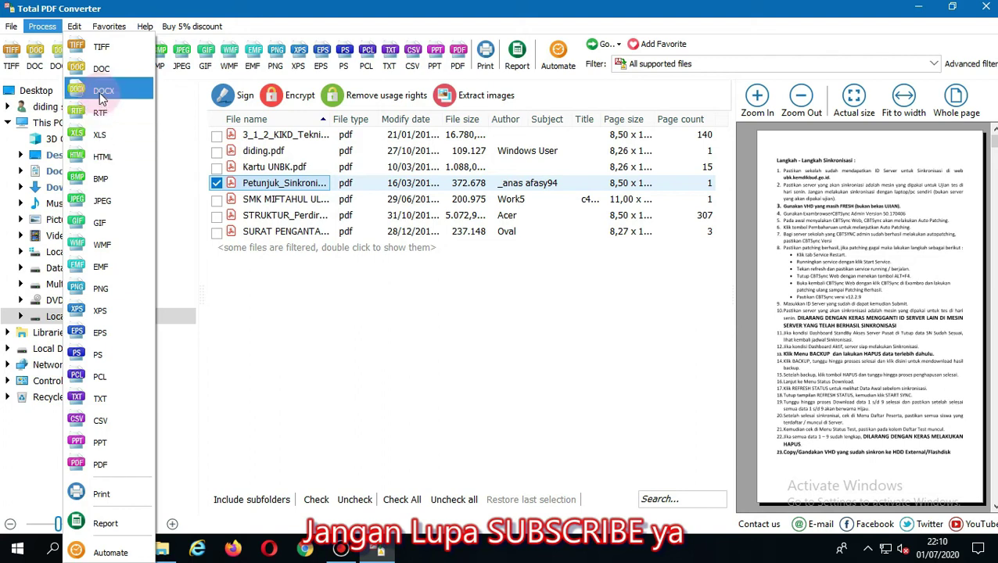
click(100, 92)
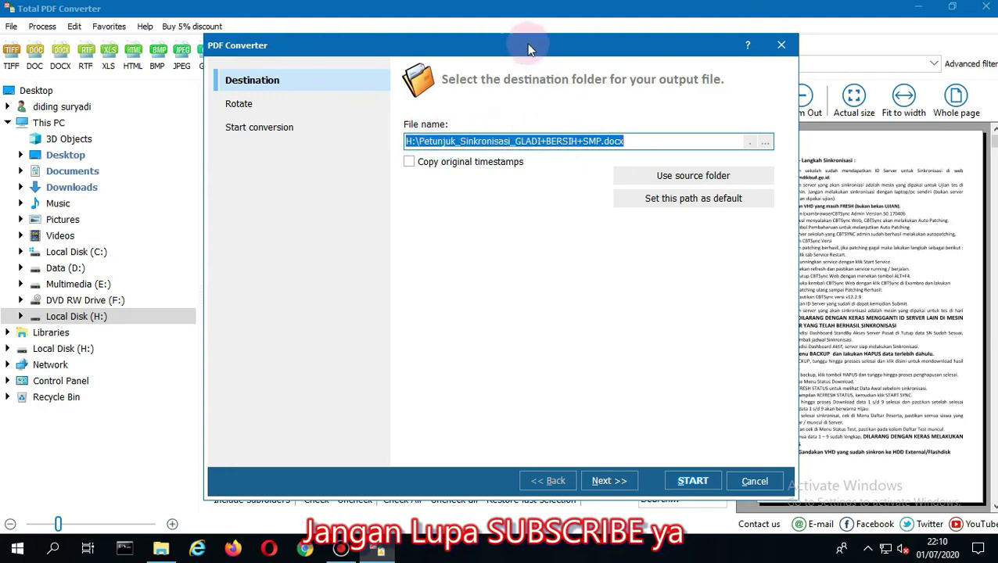
- Save the output to This PC > Documents as Petunjuk_Sinkronisasi_GLADI+BERSIH+SMP.docx
drag(528, 49, 480, 55)
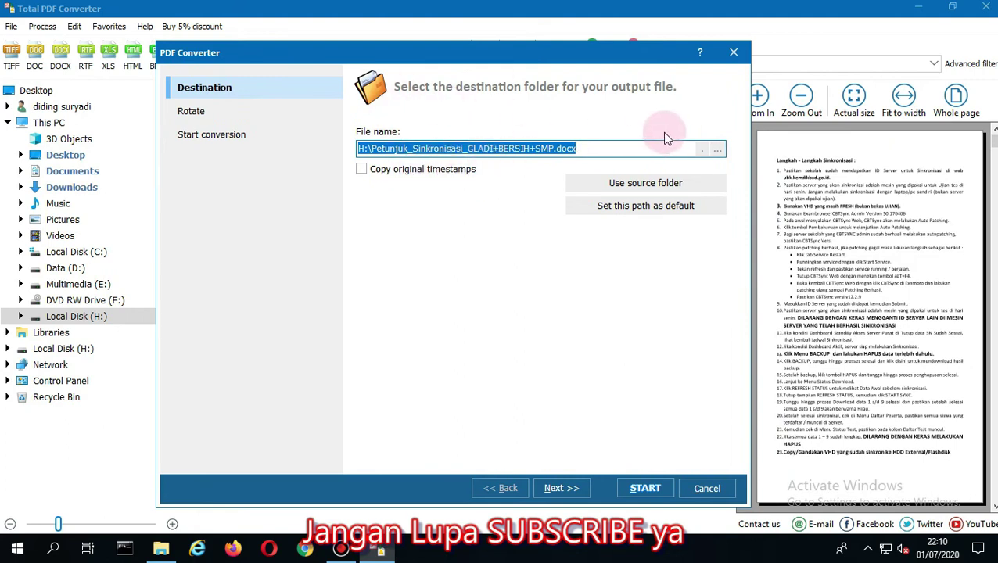
click(719, 150)
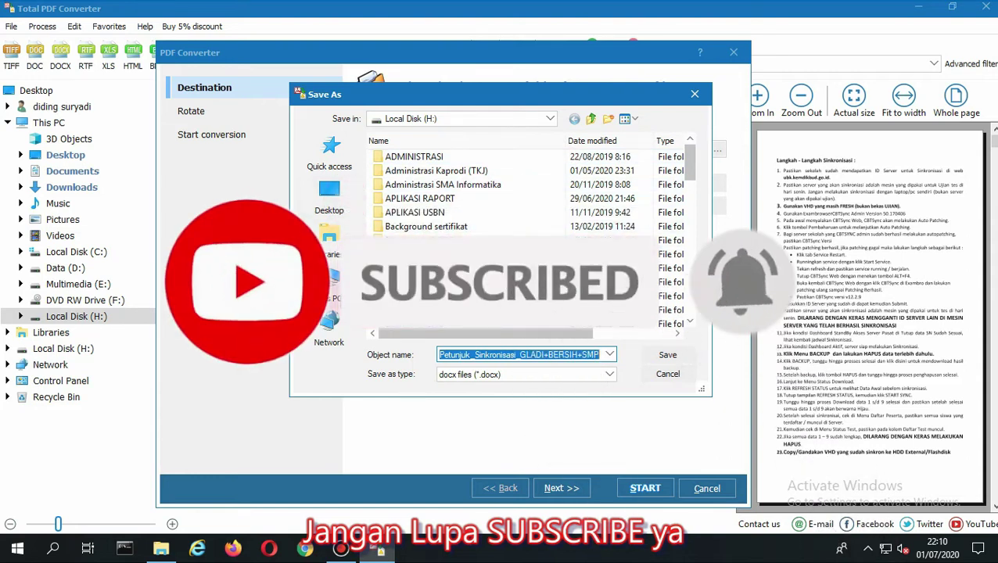
click(337, 288)
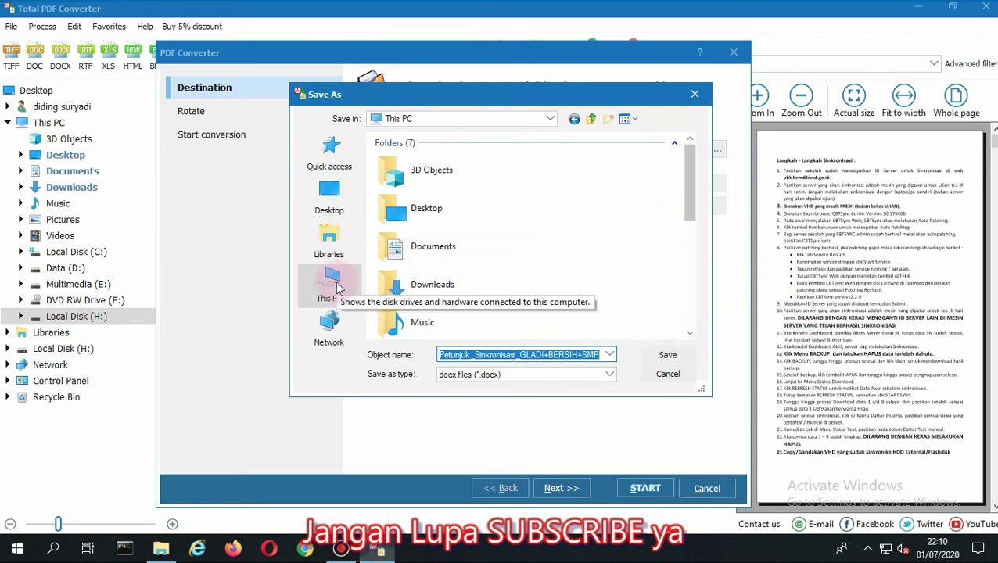
double_click(410, 249)
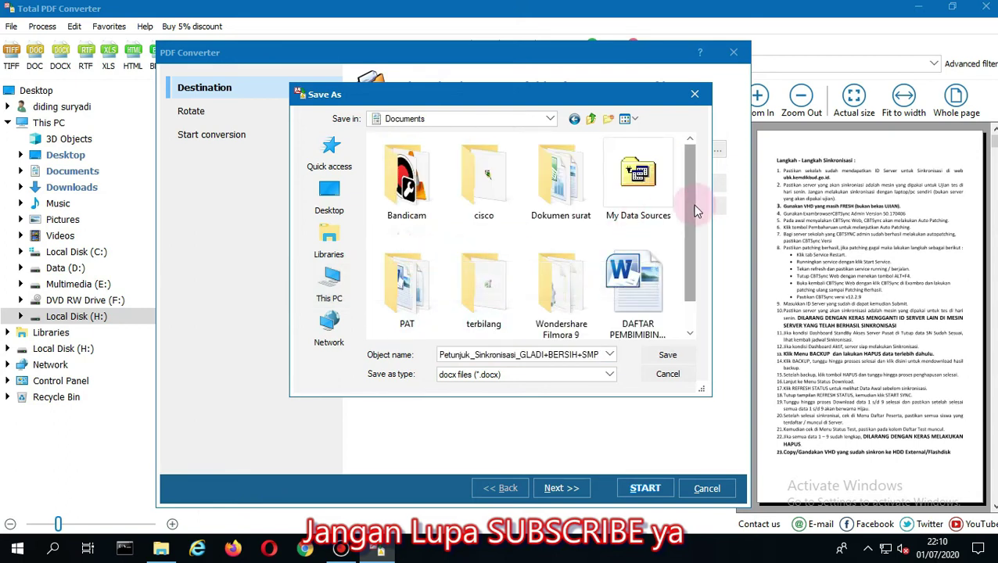
drag(693, 205, 694, 271)
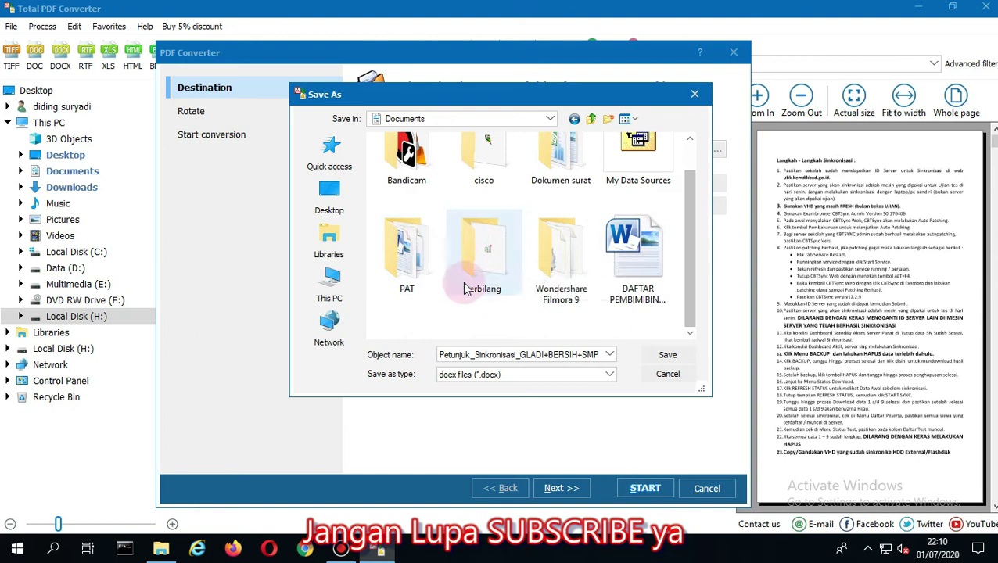
click(667, 357)
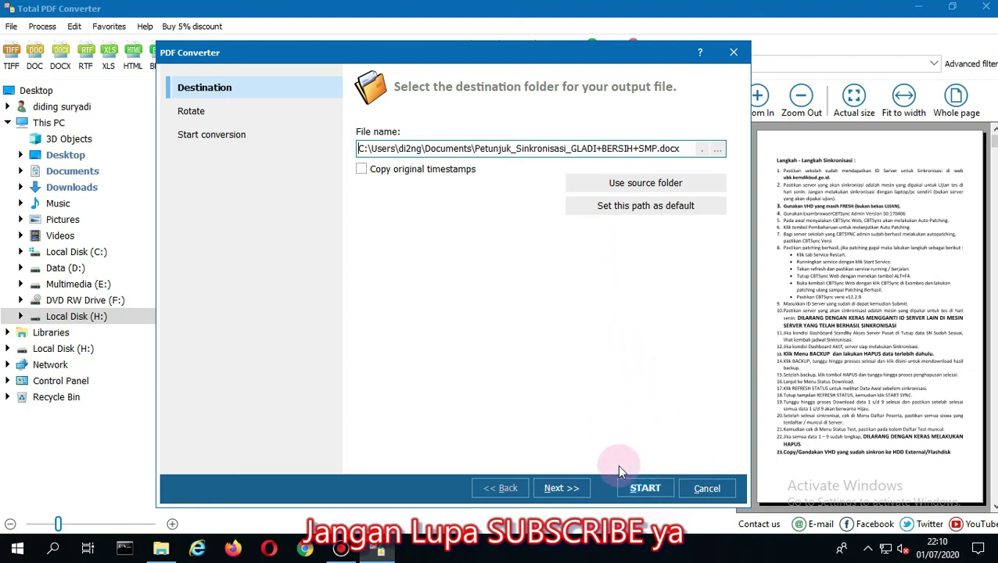
click(646, 488)
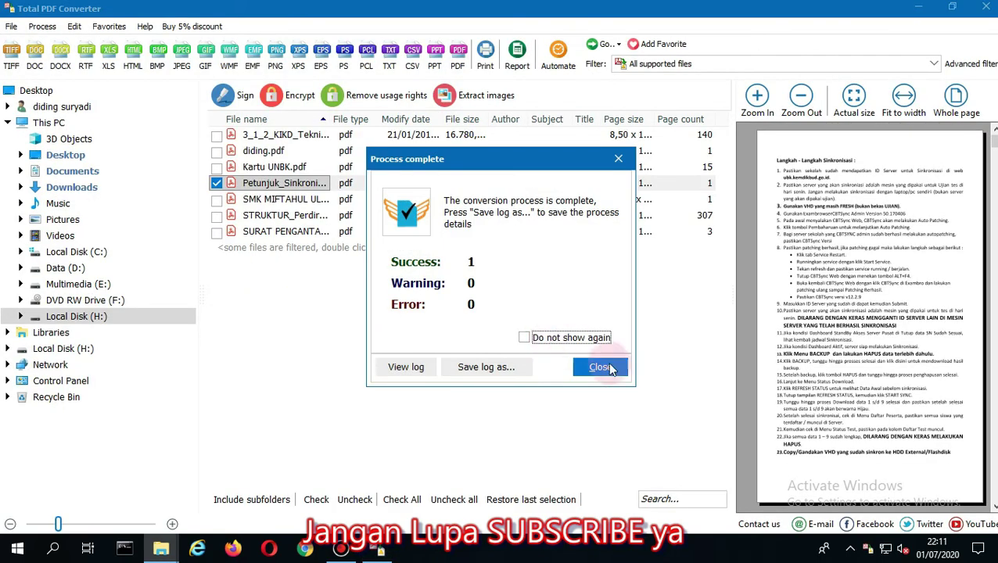
click(607, 368)
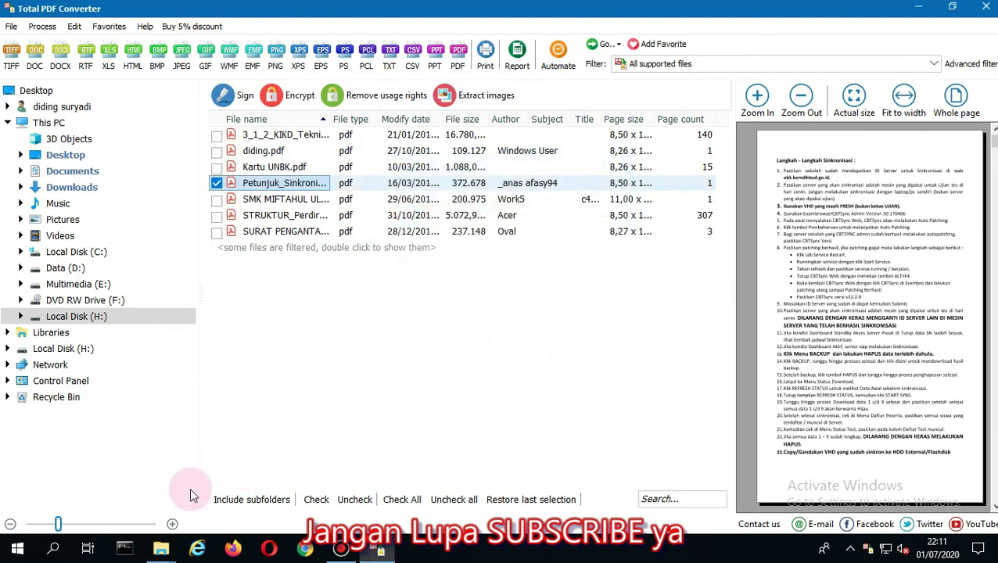
mouse_move(164, 552)
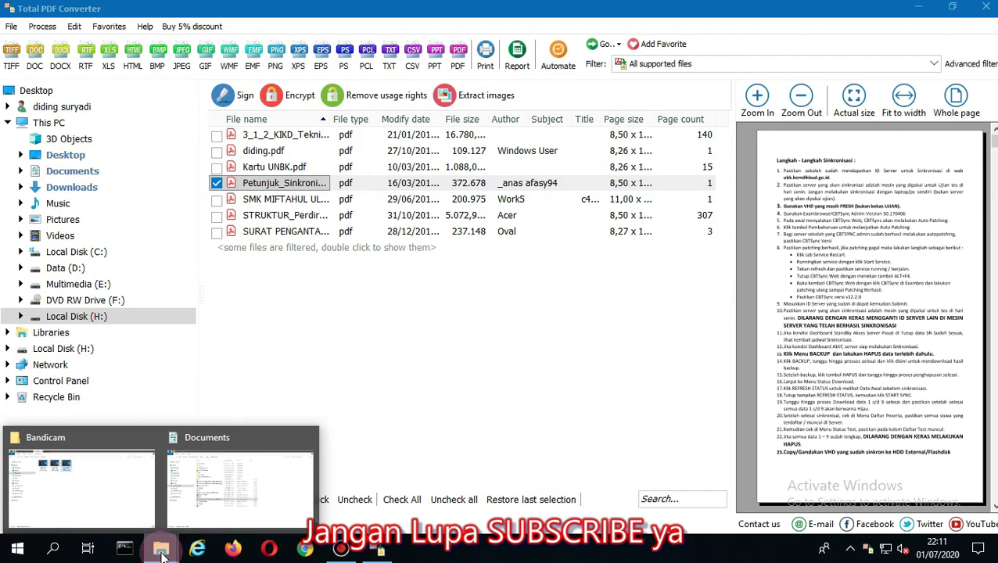
- Open Petunjuk_Sinkronisasi_GLADI+BERSIH+SMP.docx from the Documents folder in Word
click(224, 501)
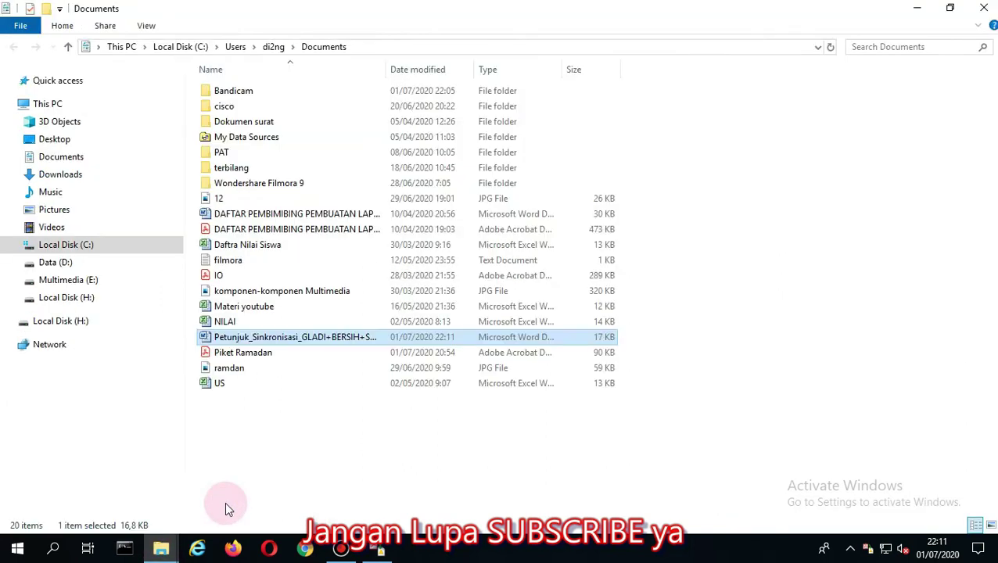
click(68, 159)
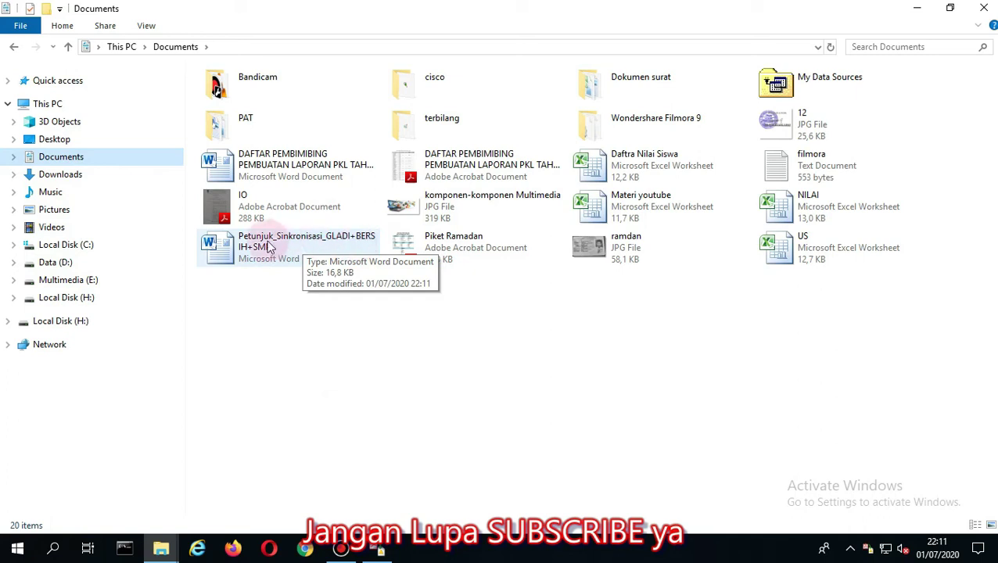
double_click(232, 249)
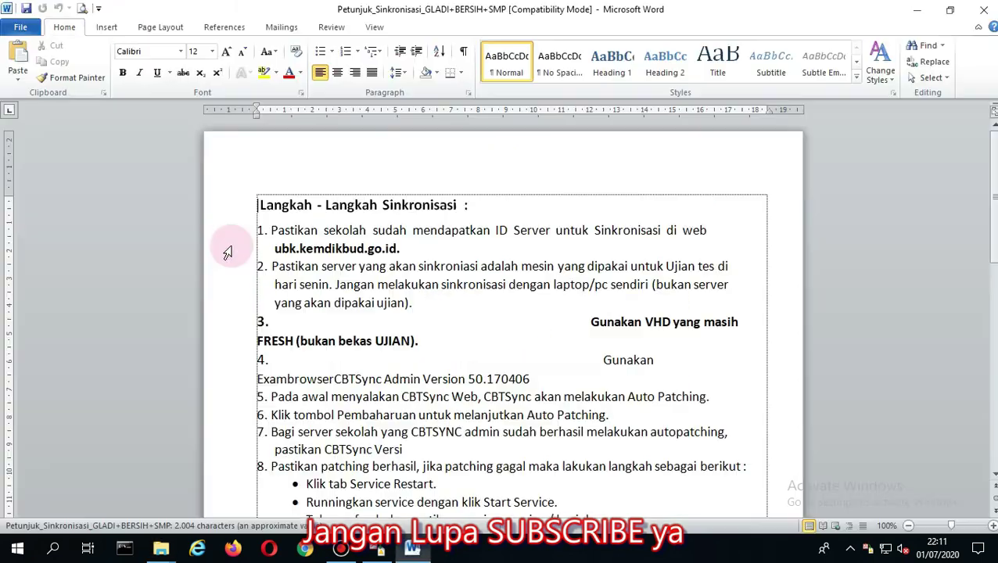
- Remove the numbering from item 3 with Backspace, then undo to restore it
click(413, 205)
click(470, 205)
scroll(471, 204, down, 2)
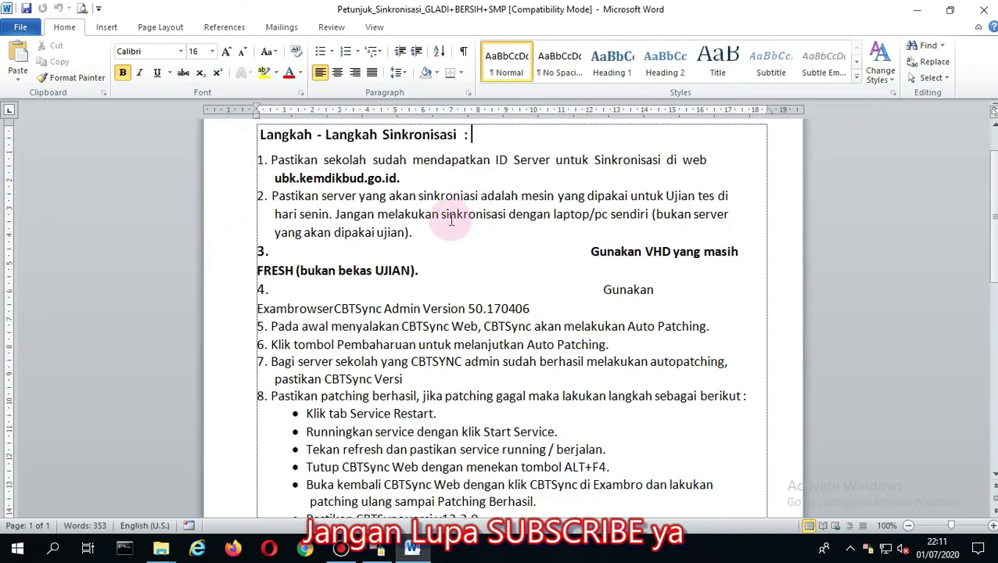
click(300, 252)
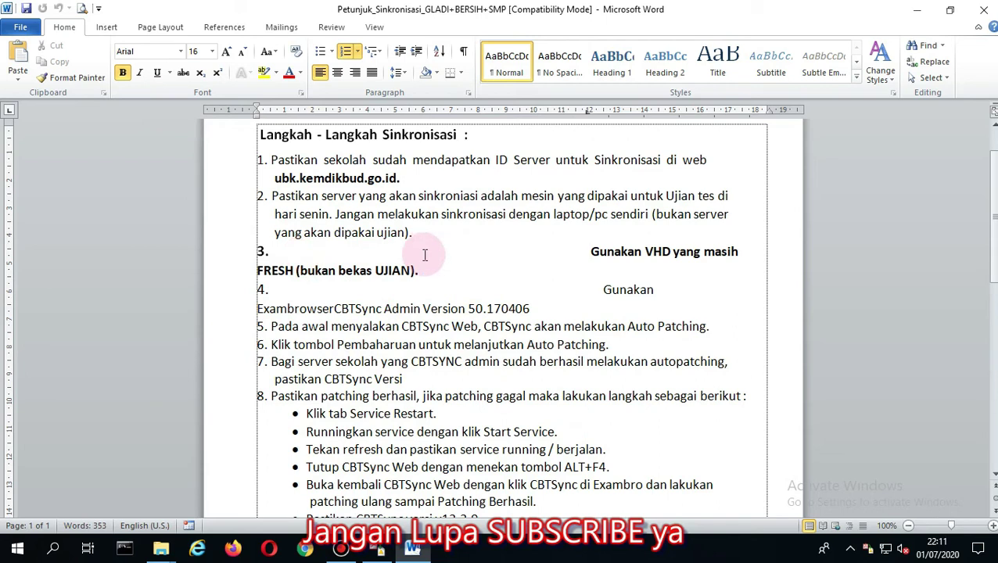
key(BackSpace)
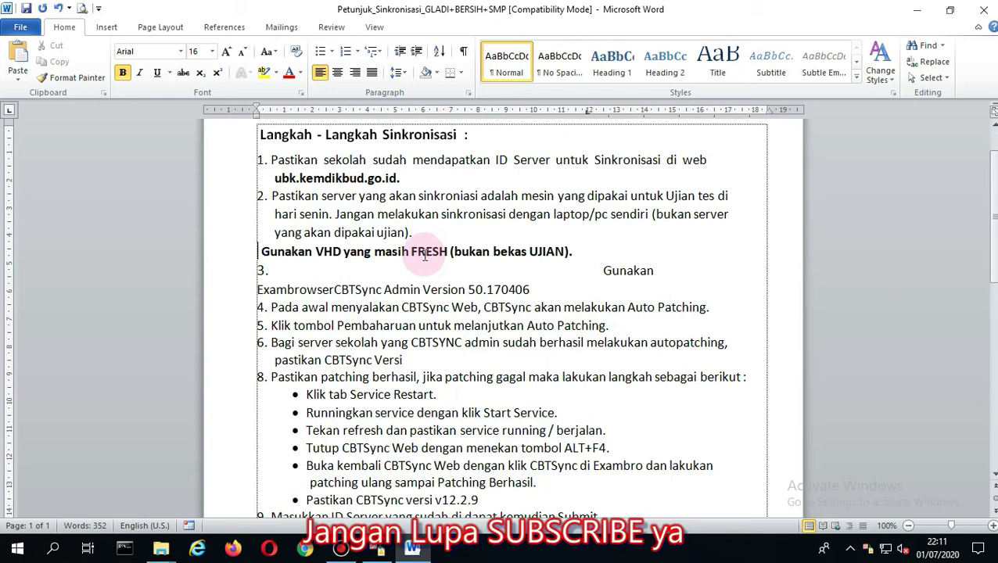
key(ctrl+z)
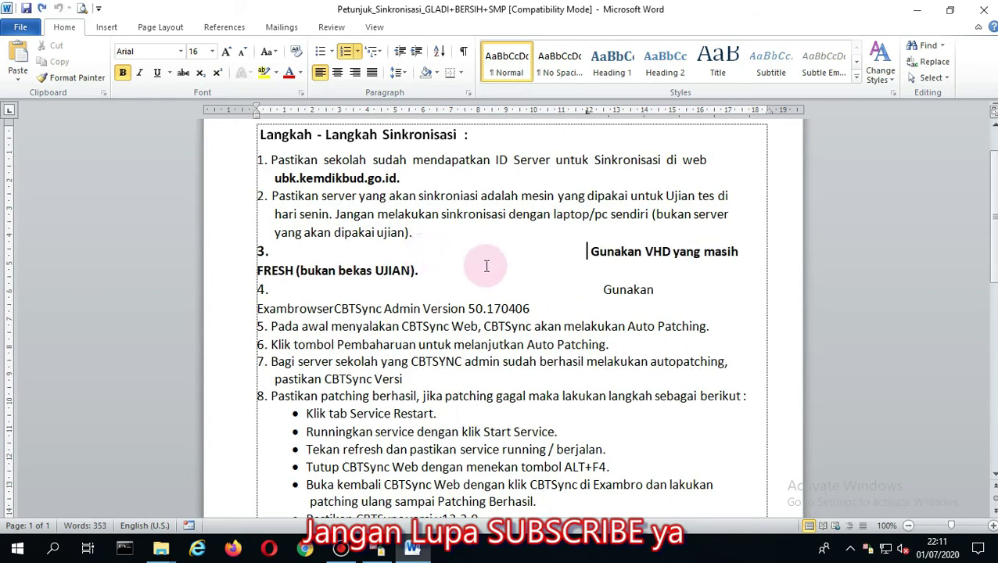
- Scroll down through the 23 synchronisation steps and back up again
scroll(415, 298, down, 3)
scroll(415, 298, down, 2)
scroll(438, 301, down, 6)
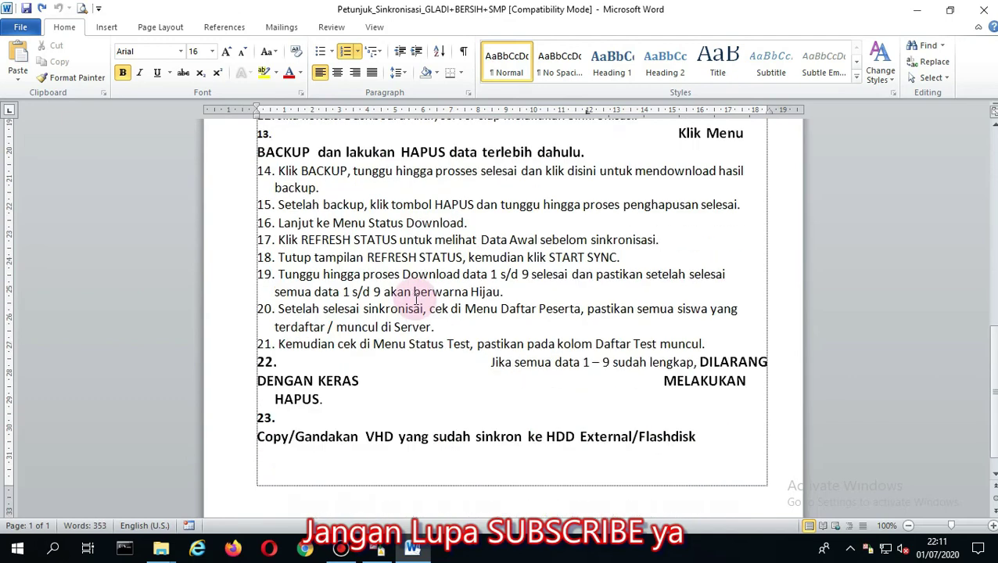
click(516, 258)
scroll(392, 249, up, 3)
scroll(423, 260, up, 3)
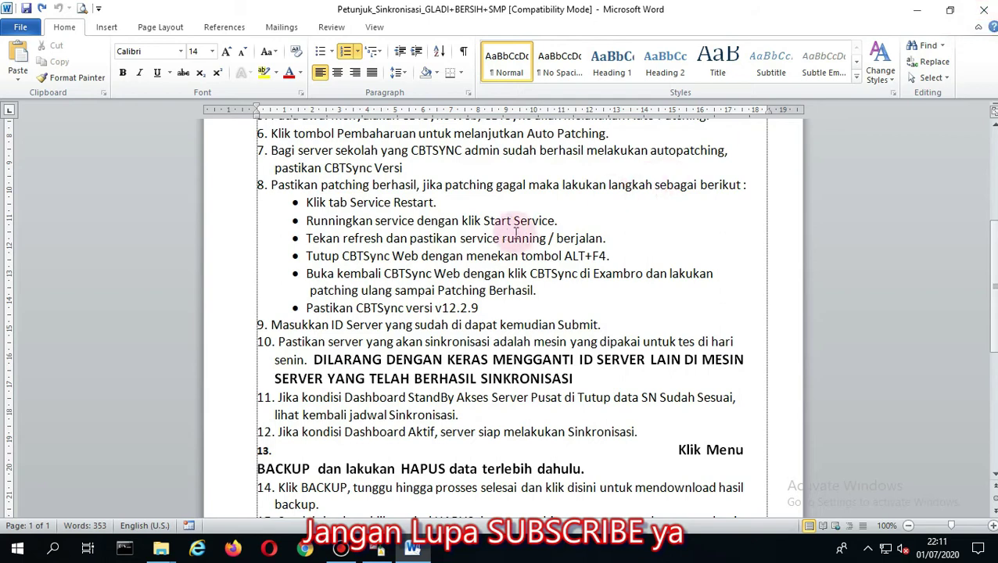
scroll(507, 227, up, 4)
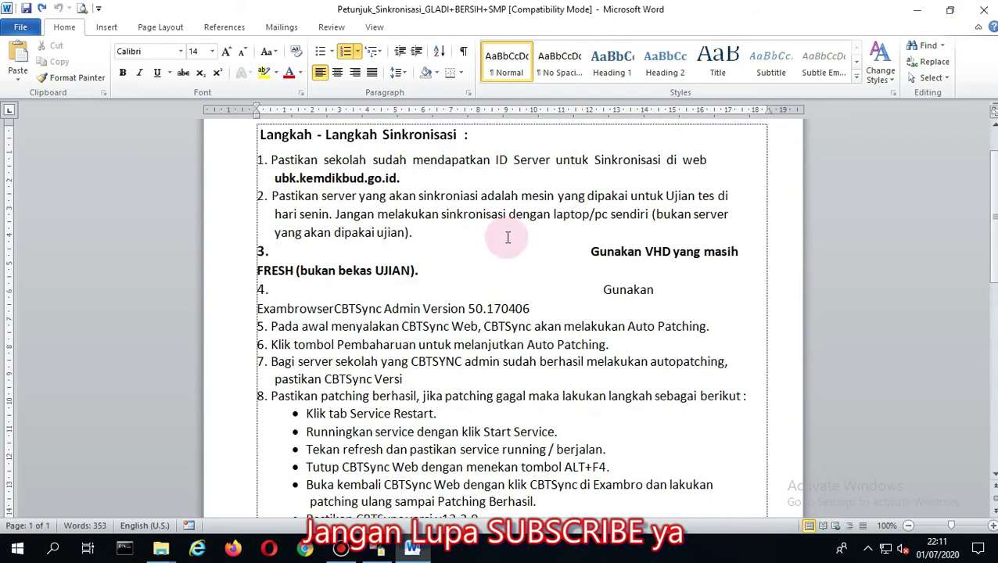
- Close the Word document, minimize the Documents window, and quit Total PDF Converter
click(986, 11)
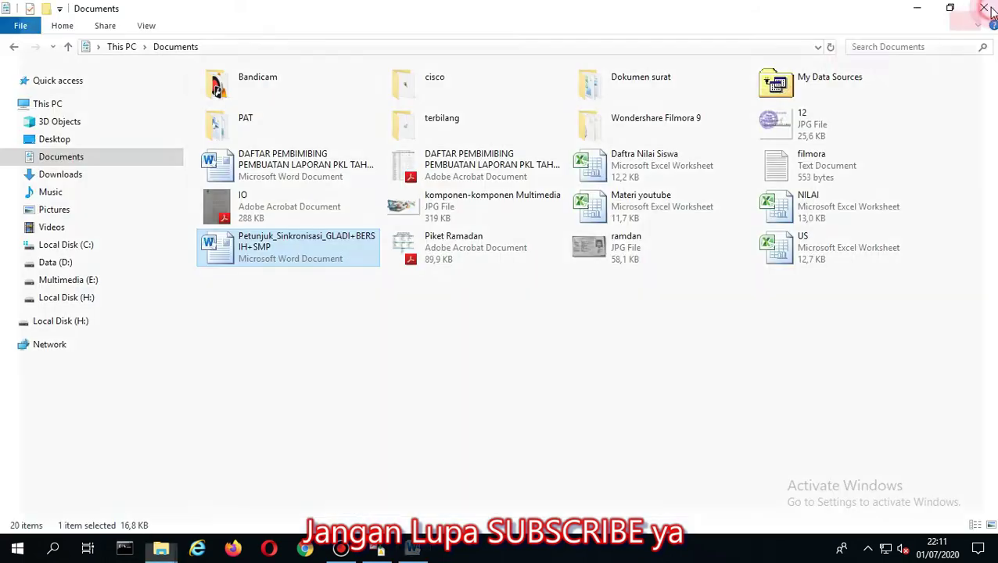
click(424, 355)
click(916, 8)
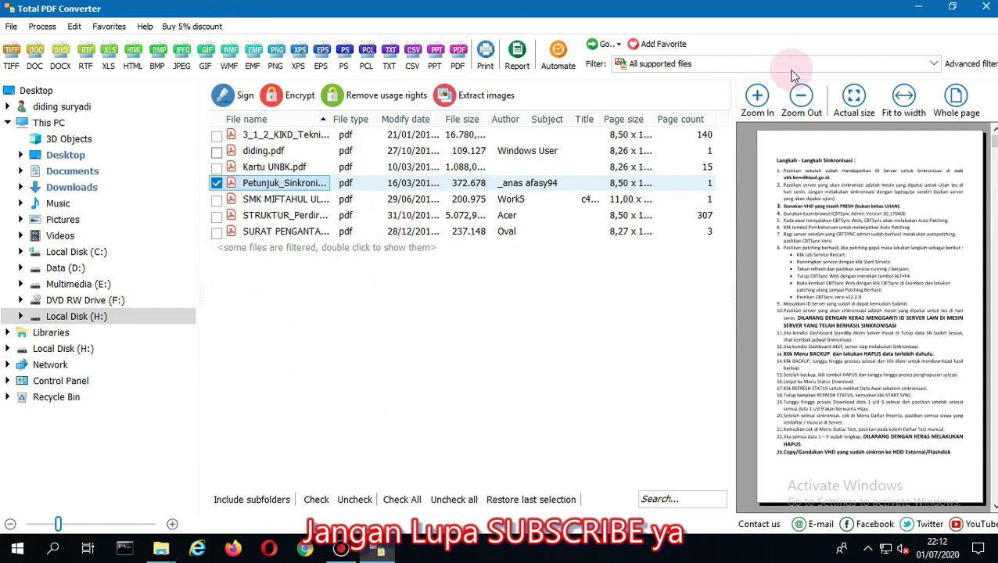
key(alt+F4)
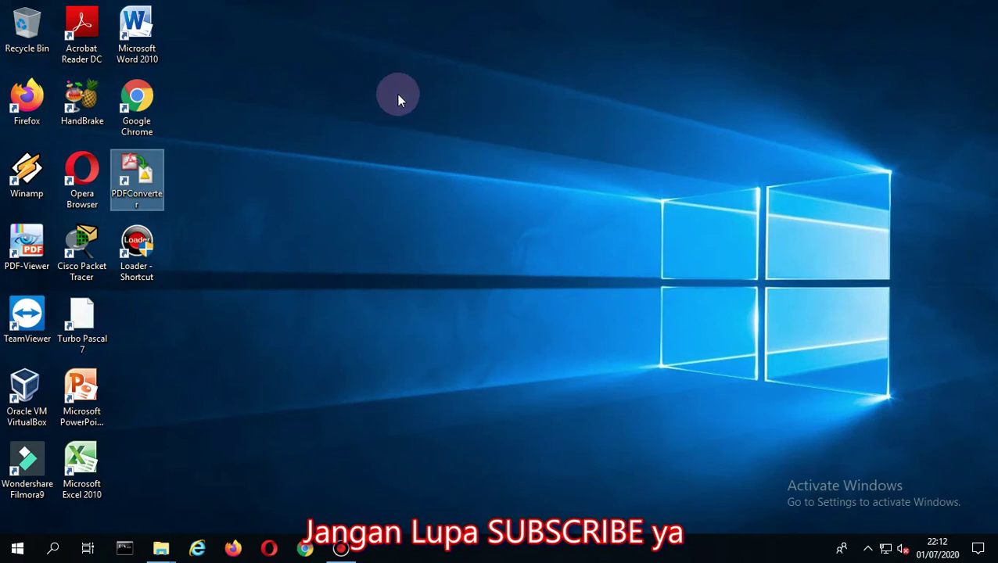
- Refresh the desktop twice and launch Google Chrome from the taskbar
right_click(397, 94)
click(414, 135)
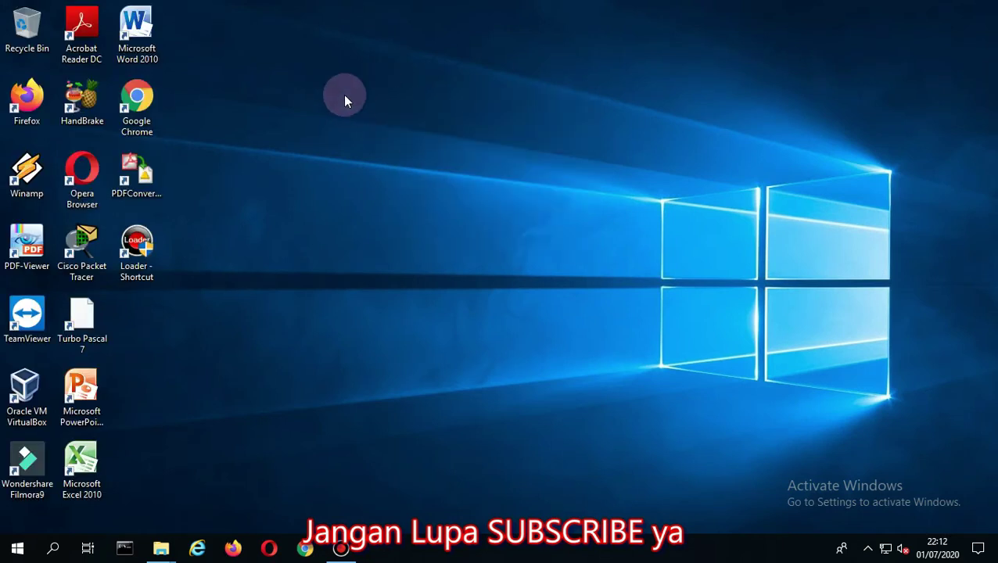
right_click(345, 100)
click(369, 138)
click(305, 550)
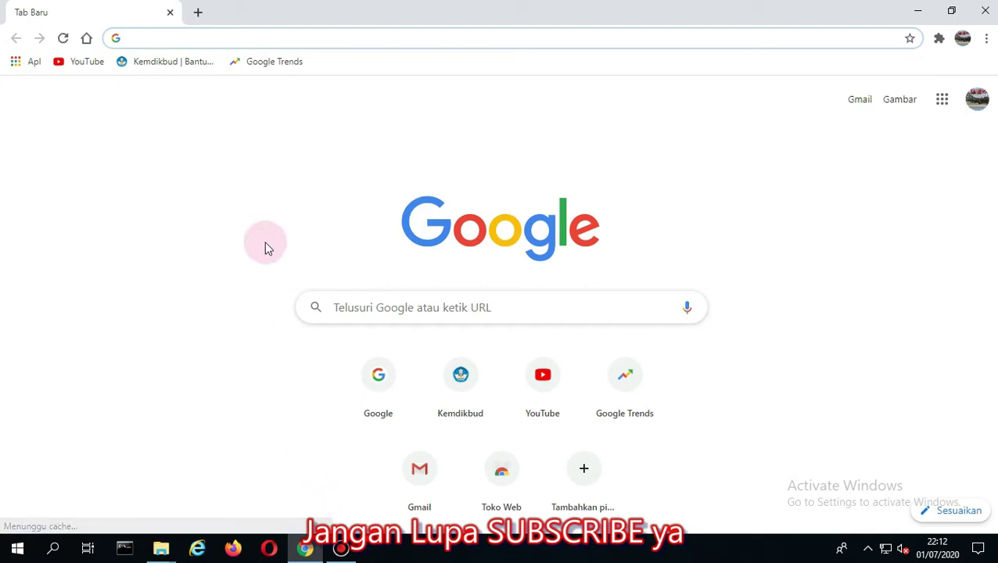
- Search Google for 'pdf to word' from the Google home page
click(86, 38)
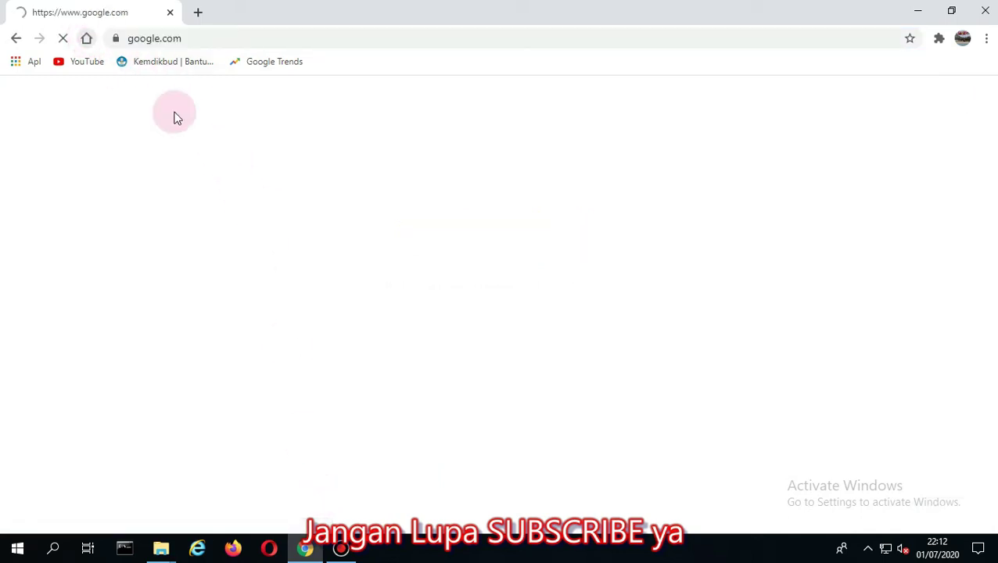
click(370, 297)
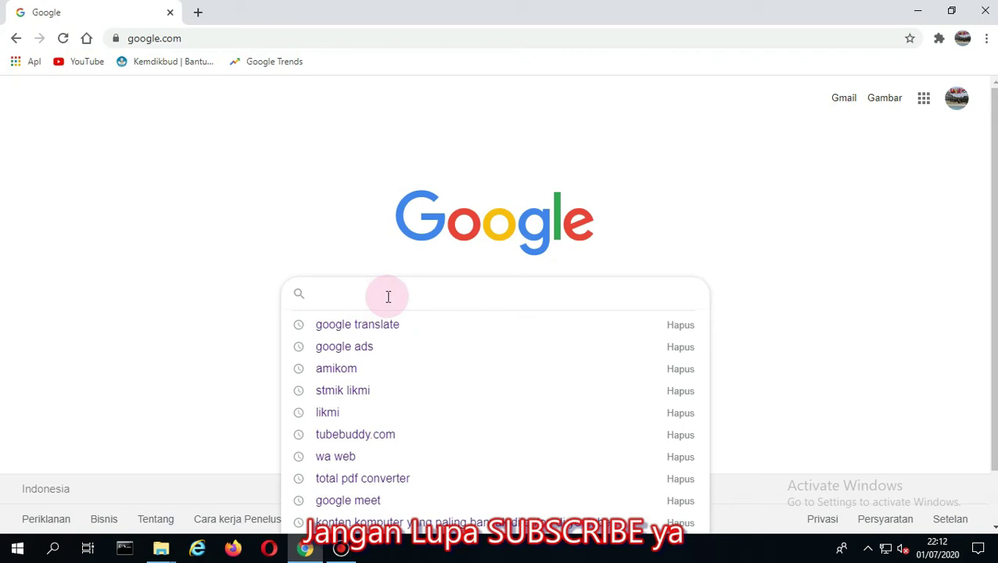
text(pdf to)
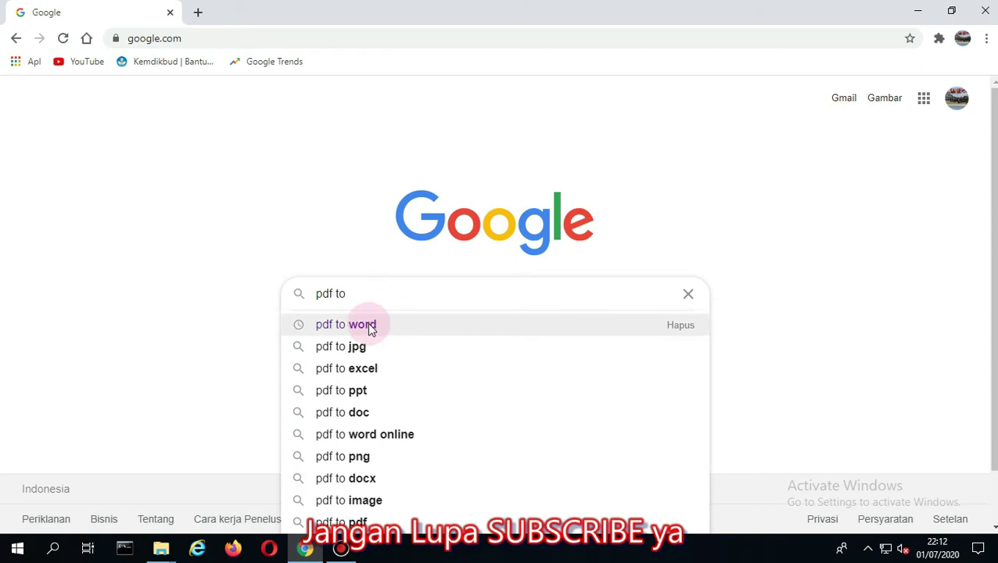
click(371, 327)
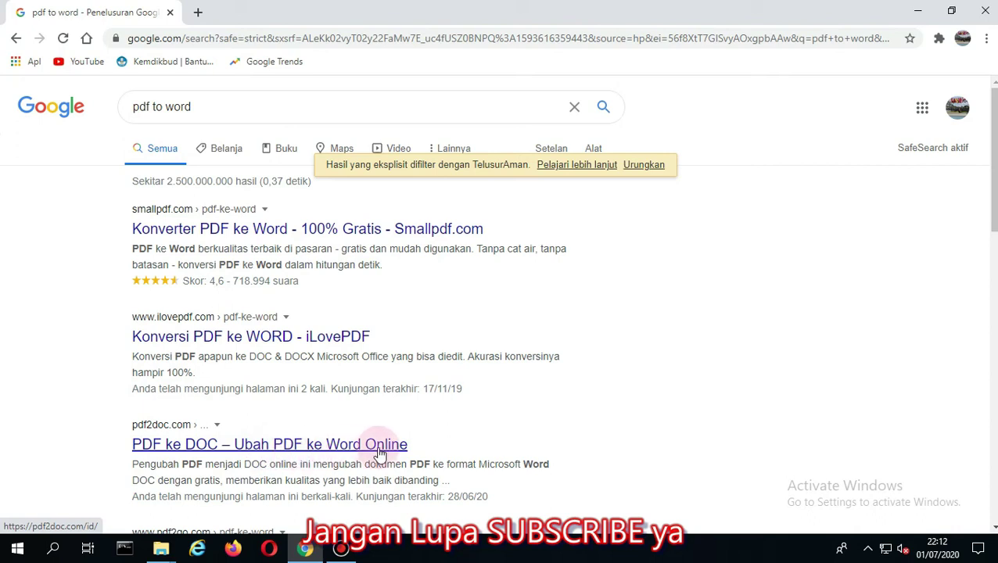
- Go to pdf2doc.com, switch to its PDF to DOCX converter, and dismiss the banner ad above the upload area
click(316, 445)
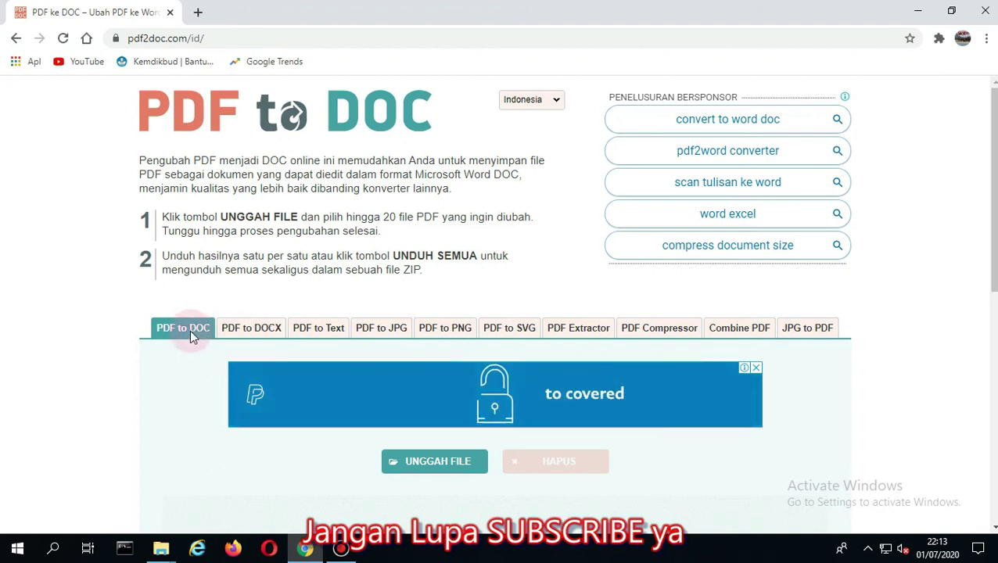
click(242, 332)
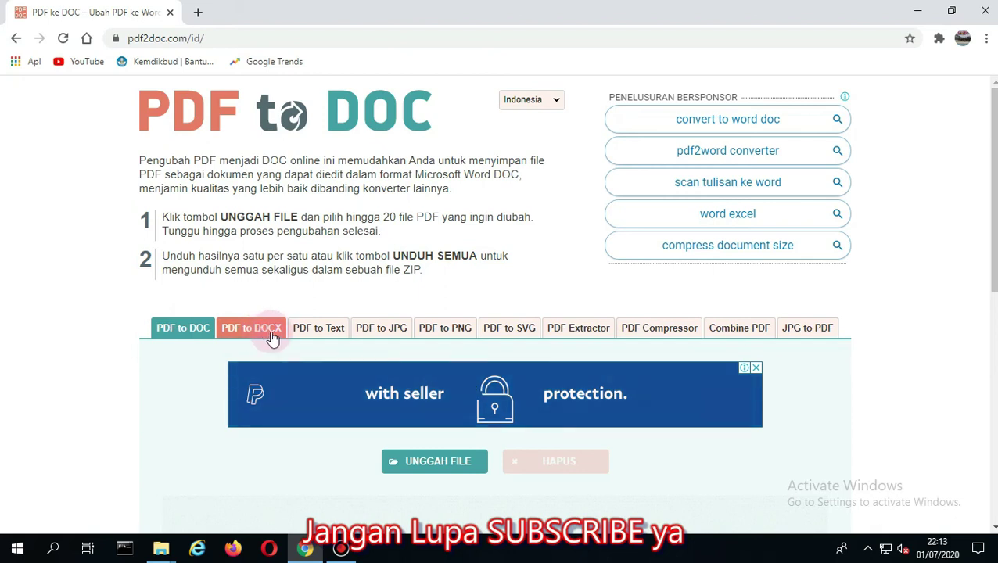
click(266, 331)
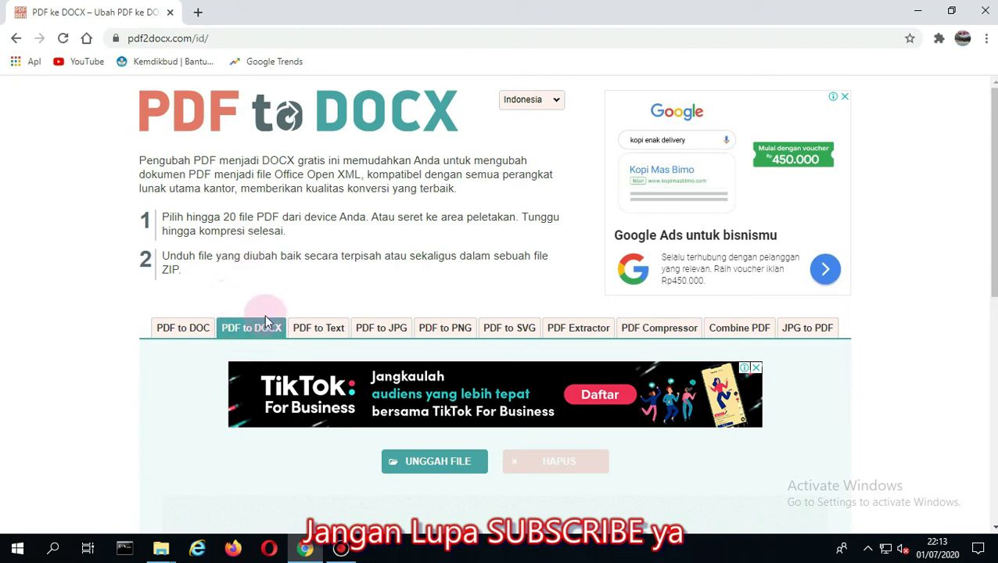
scroll(580, 366, down, 1)
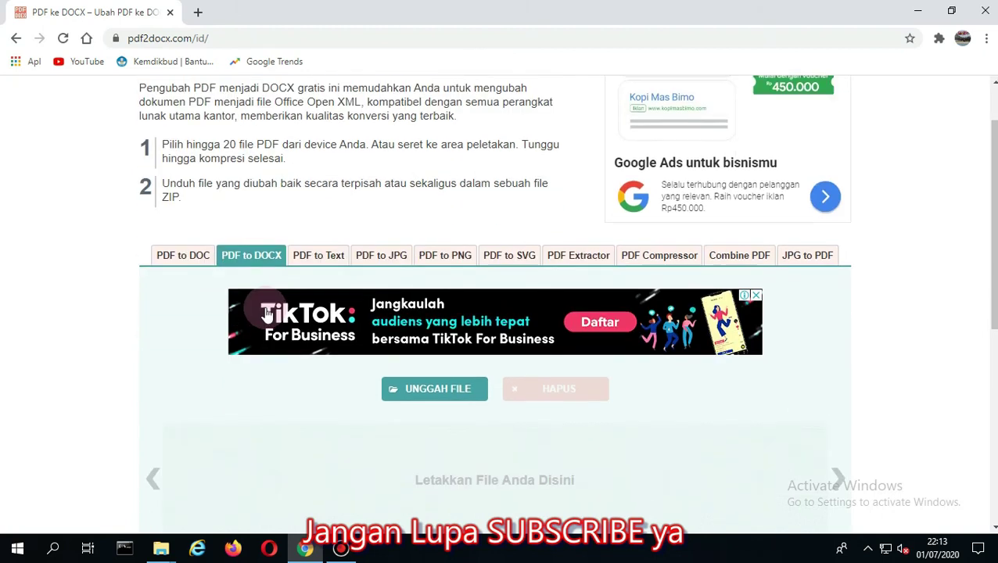
click(754, 295)
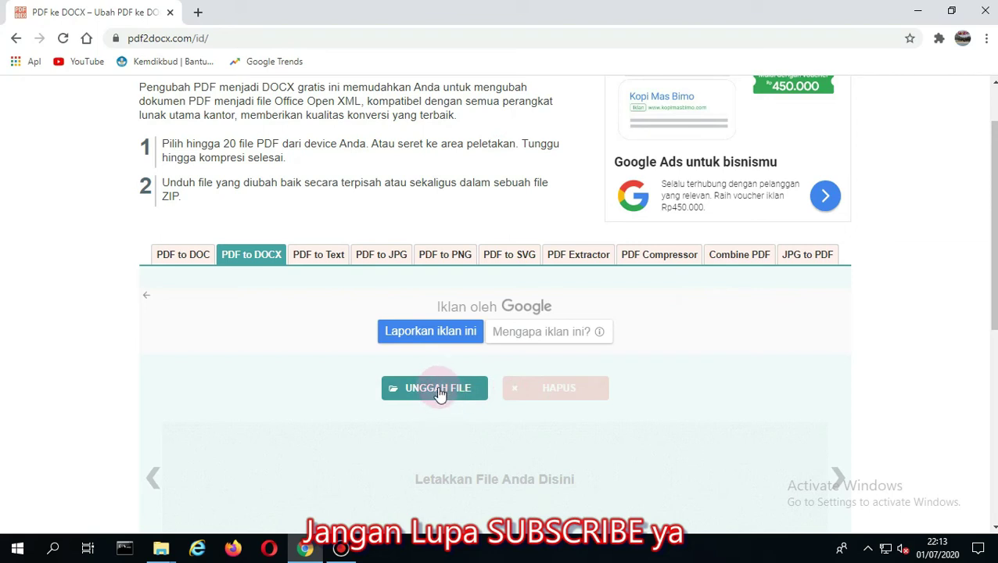
scroll(443, 395, down, 2)
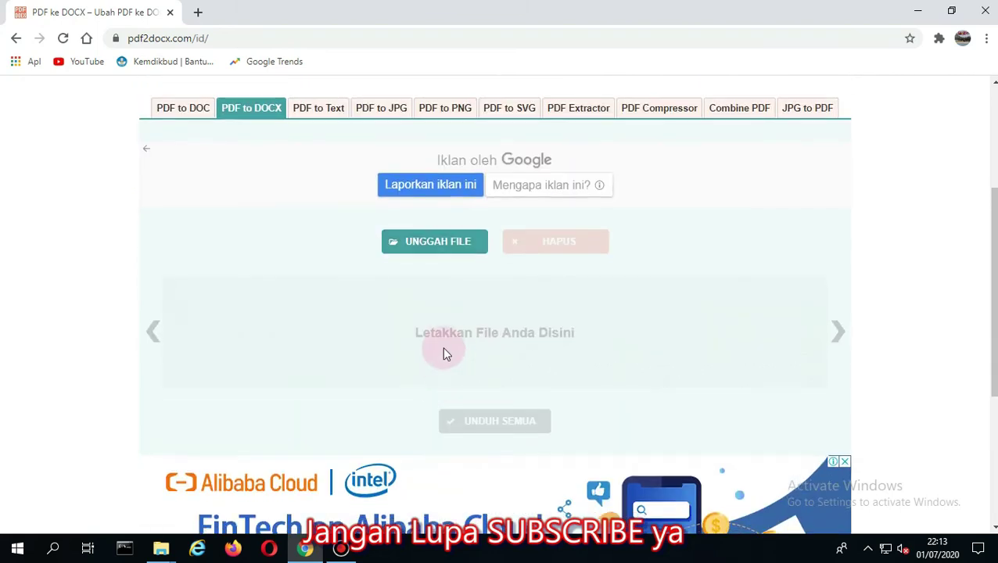
- Open the upload file chooser and browse to Local Disk (H:)
click(441, 244)
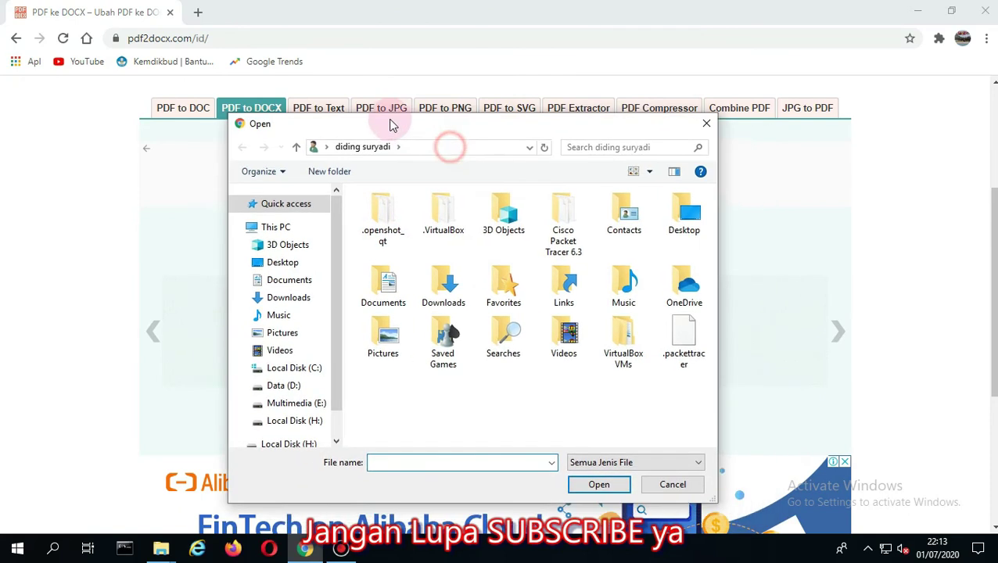
drag(450, 145, 356, 63)
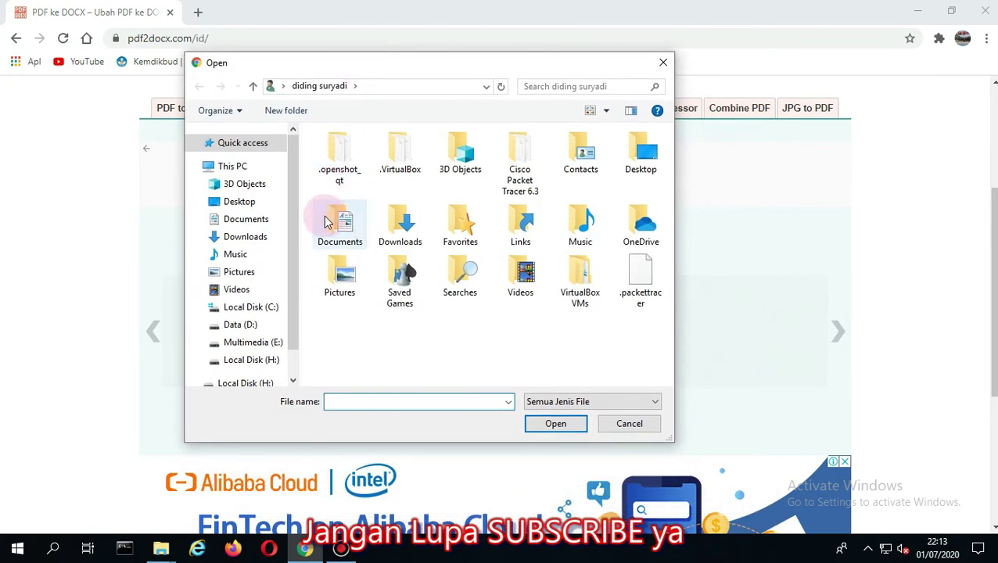
drag(298, 263, 297, 288)
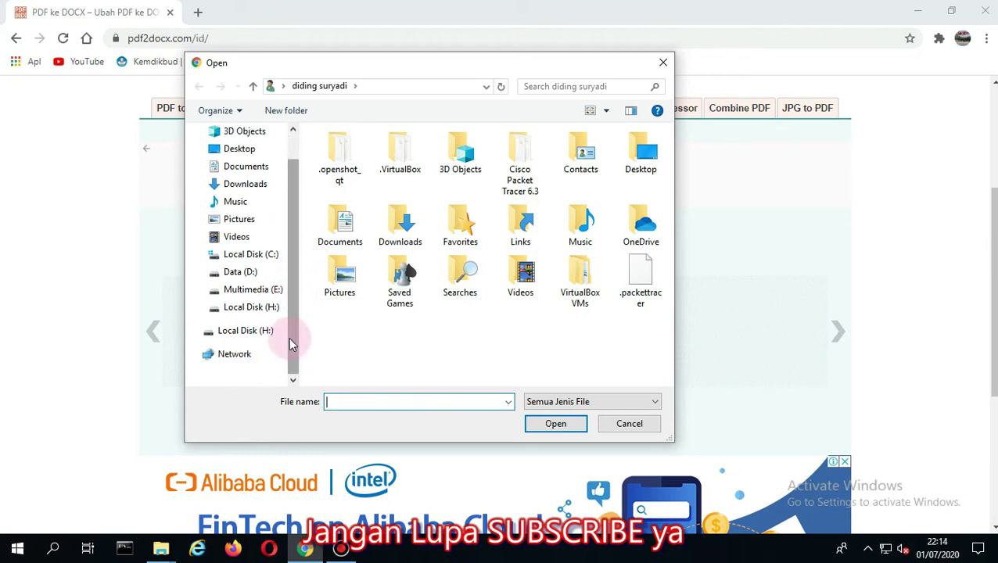
click(251, 312)
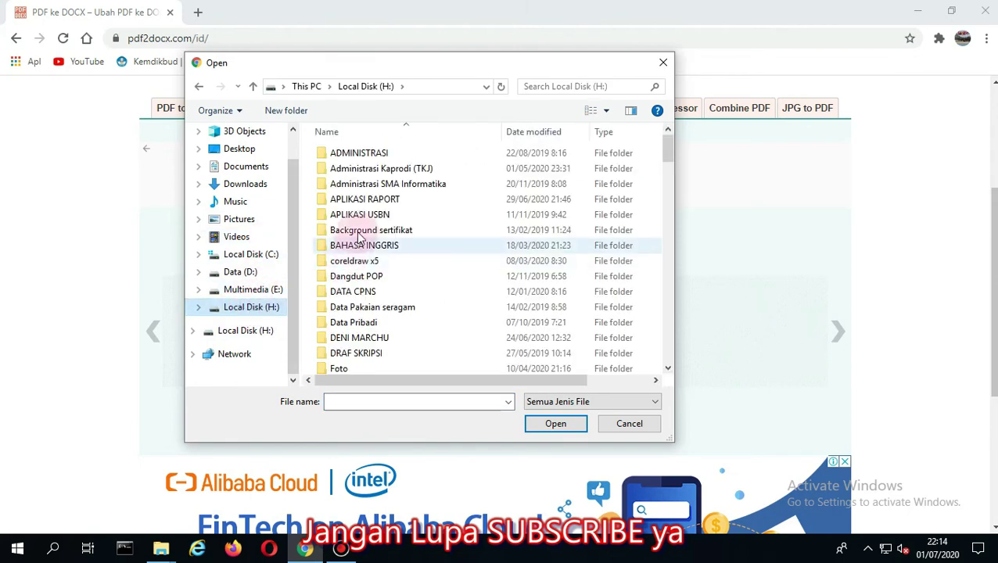
- Select the Petunjuk_Sinkronisasi_GLADI+BERSIH+SMP PDF and upload it for conversion
scroll(364, 217, down, 1)
scroll(364, 217, down, 4)
scroll(364, 217, down, 4)
scroll(363, 217, down, 4)
scroll(364, 218, down, 4)
scroll(364, 219, down, 4)
scroll(364, 219, down, 2)
scroll(364, 219, down, 1)
scroll(364, 219, down, 3)
scroll(364, 219, down, 1)
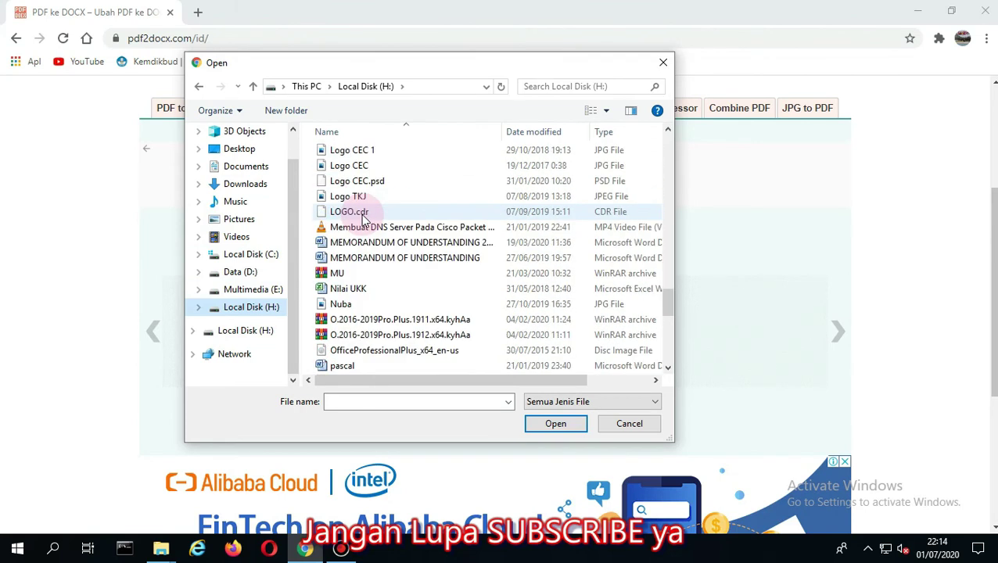
scroll(363, 219, down, 2)
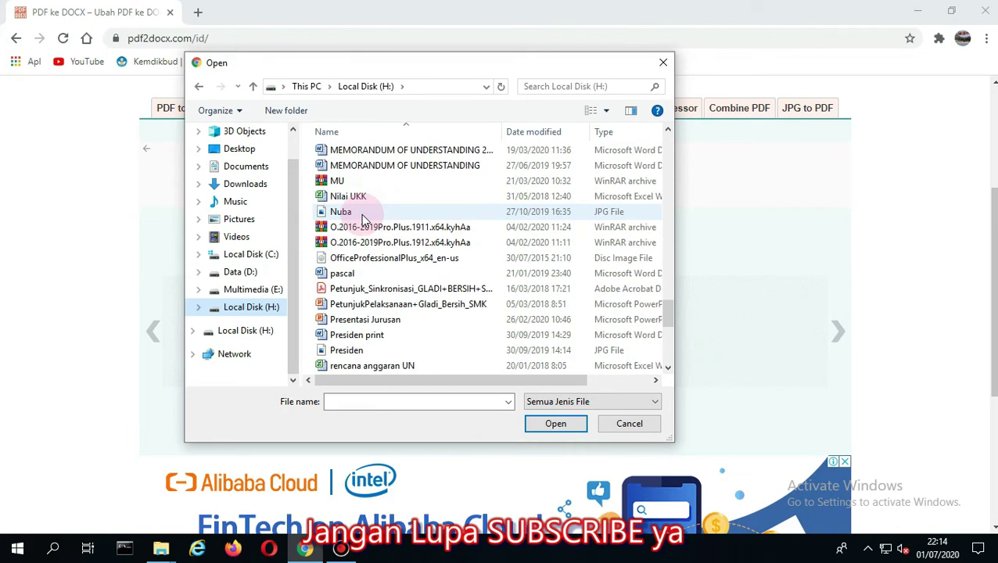
click(355, 292)
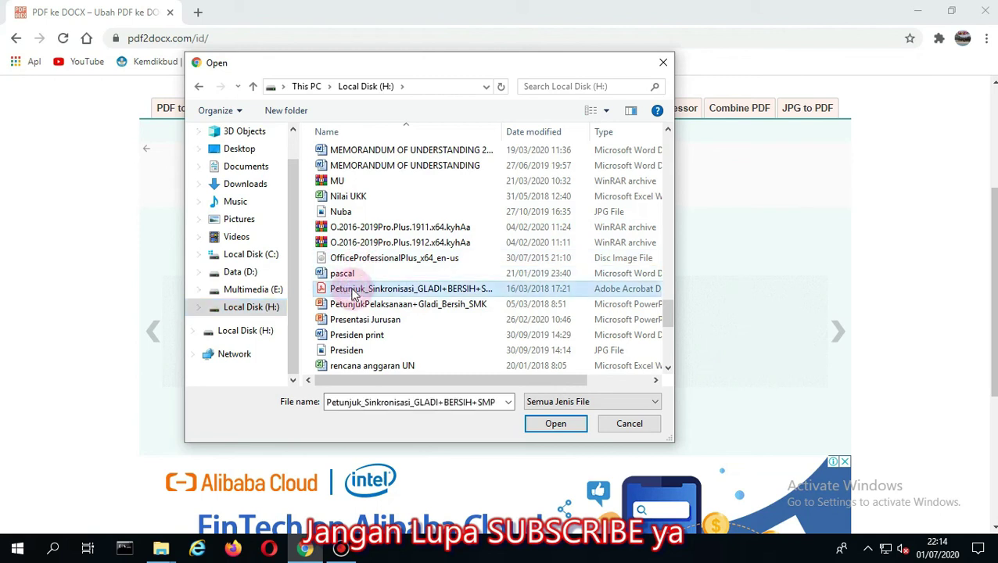
click(557, 427)
click(557, 427)
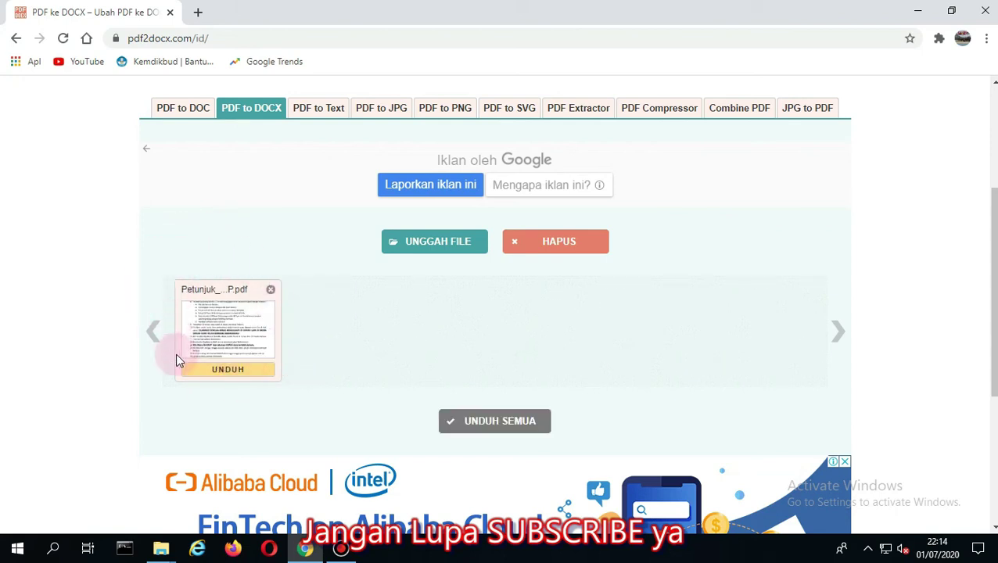
- Download the converted Petunjuk_Sinkronisasi_GLADI+BERSIH+SMP.docx using the UNDUH button
mouse_move(231, 327)
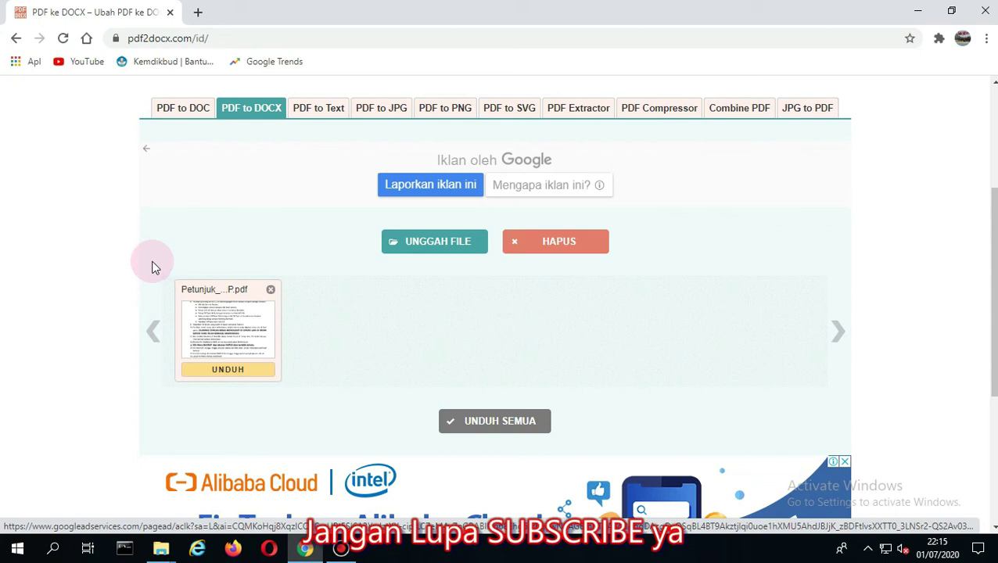
click(229, 370)
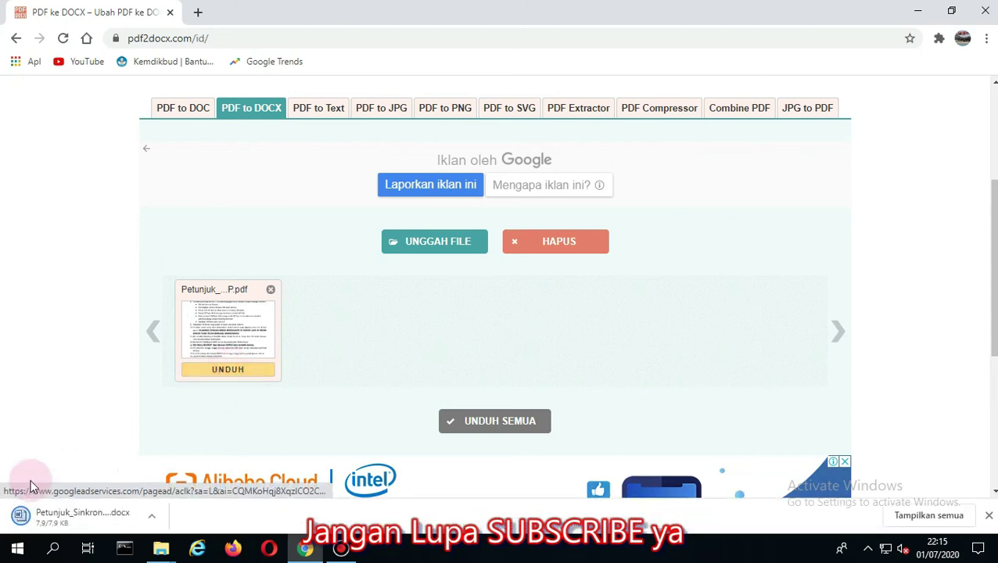
- Open the downloaded DOCX in Word and enable editing from Protected View
click(68, 525)
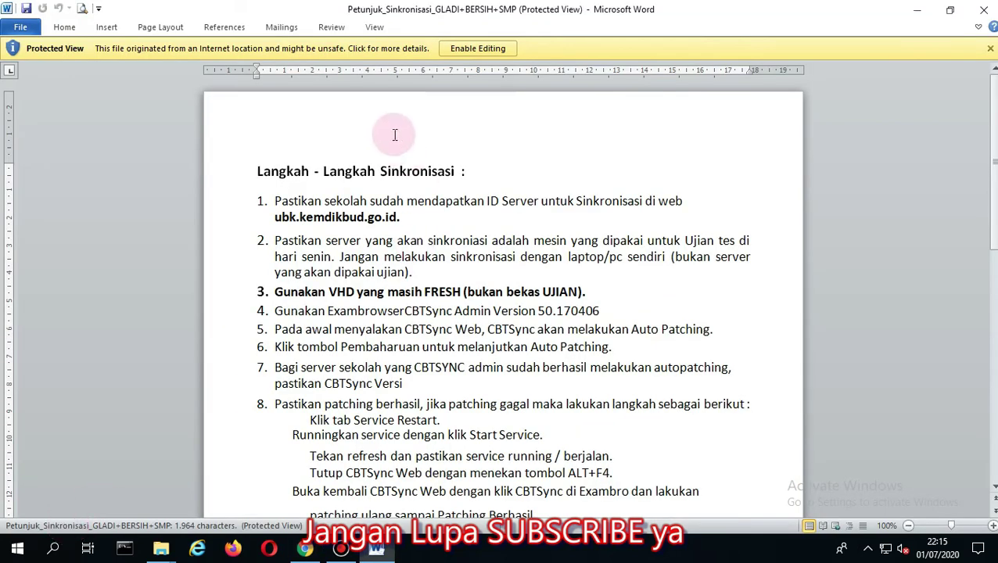
click(480, 50)
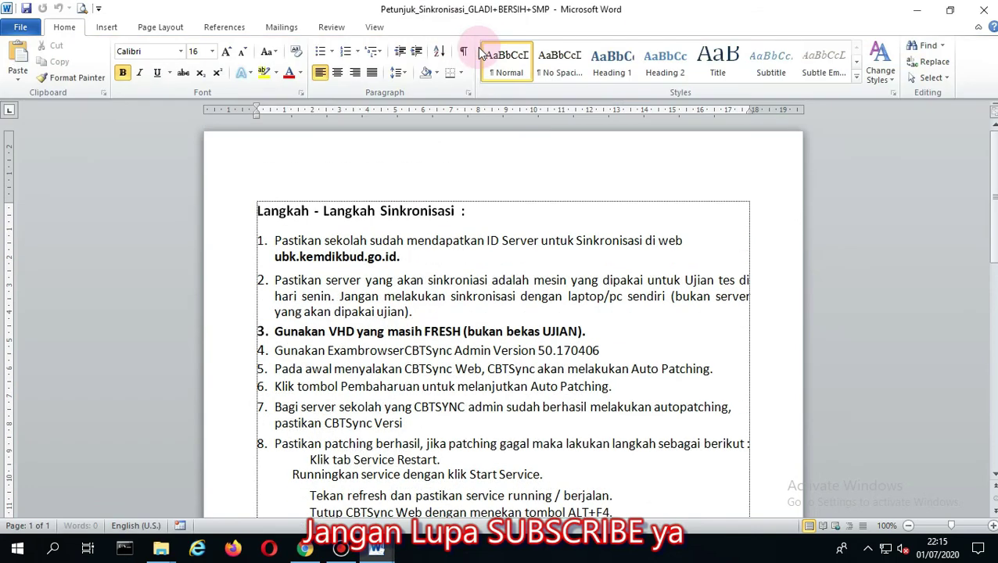
scroll(501, 250, down, 2)
scroll(501, 258, down, 1)
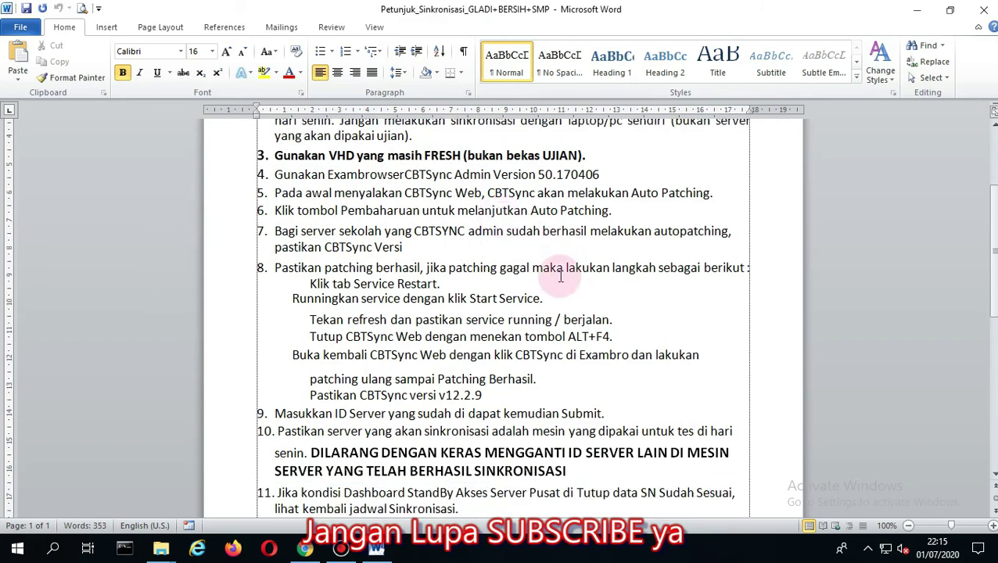
scroll(489, 262, down, 2)
scroll(583, 288, down, 4)
scroll(583, 292, up, 4)
scroll(579, 285, up, 3)
scroll(505, 240, up, 3)
- Review the numbered steps, checking the formatting of the title line and item 3
click(485, 209)
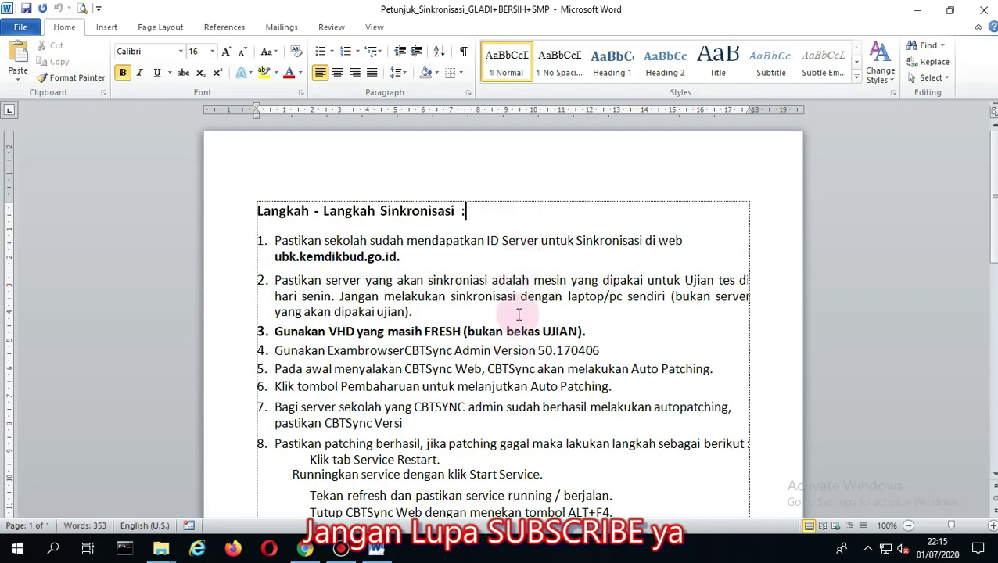
scroll(461, 301, down, 5)
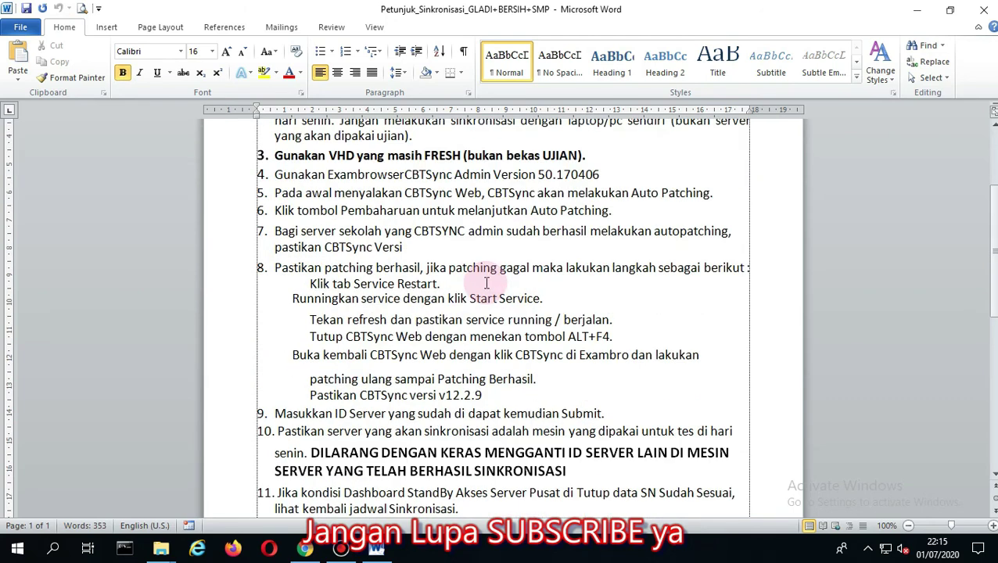
scroll(486, 283, down, 6)
scroll(486, 283, down, 8)
scroll(485, 267, up, 15)
scroll(486, 283, up, 4)
scroll(481, 238, up, 2)
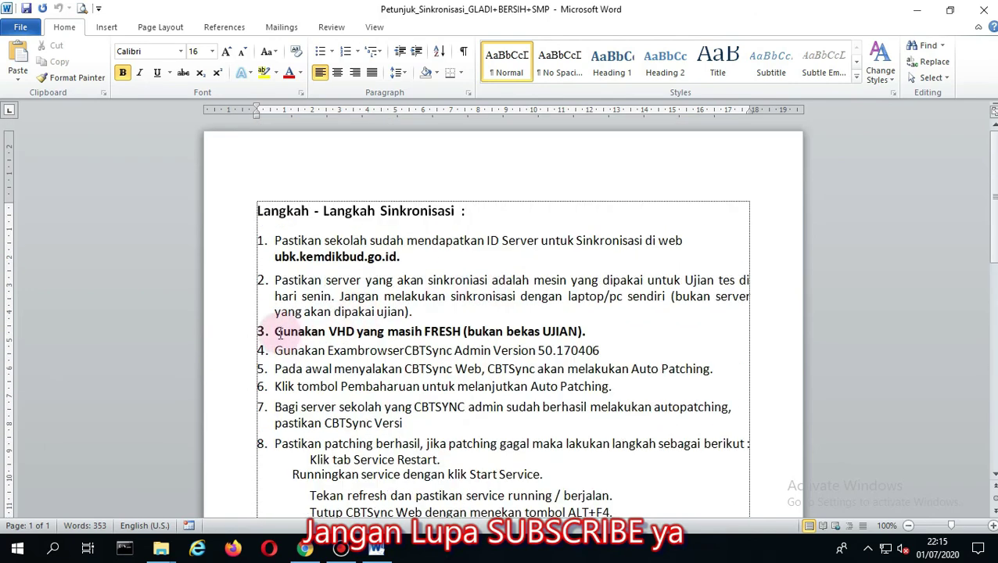
click(275, 331)
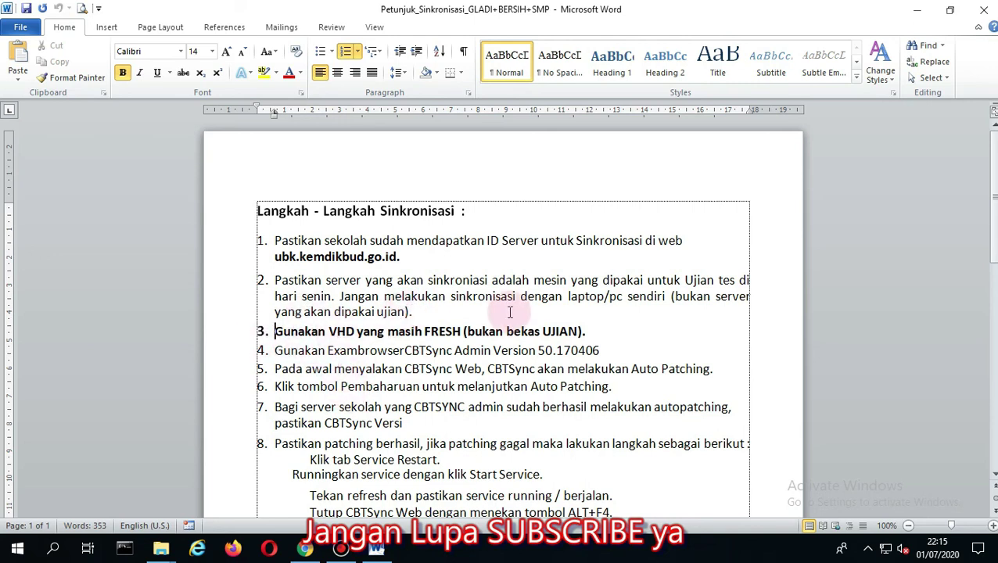
scroll(485, 312, down, 3)
scroll(470, 297, down, 3)
scroll(368, 283, down, 2)
scroll(364, 280, down, 4)
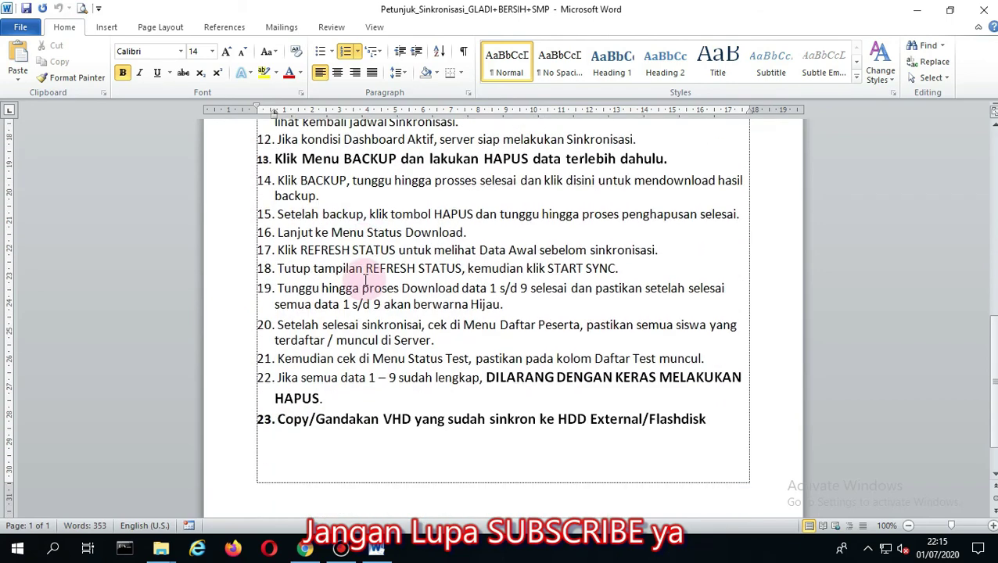
scroll(403, 350, up, 5)
scroll(399, 349, up, 5)
scroll(399, 350, up, 3)
scroll(398, 350, up, 2)
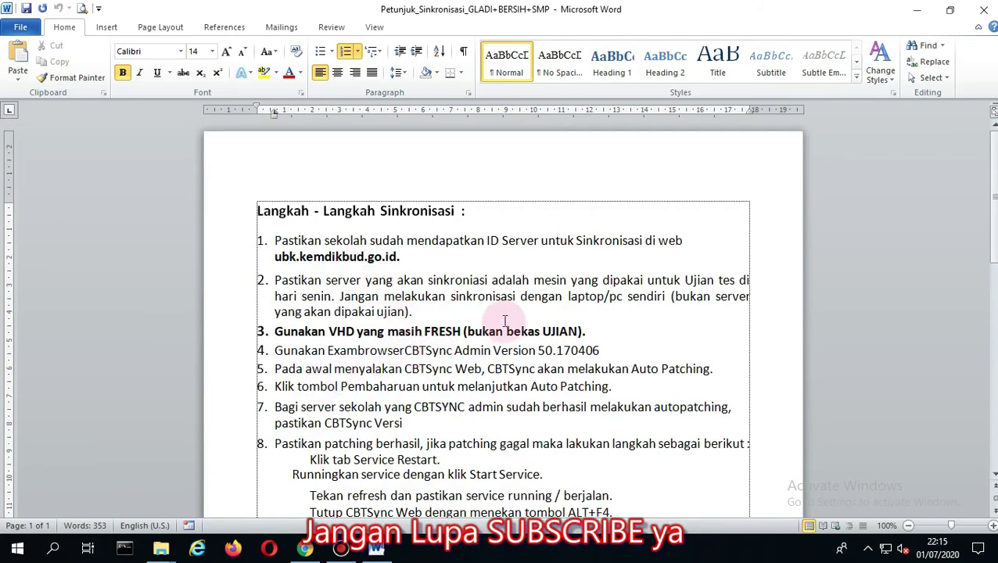
- Color the 'Langkah - Langkah Sinkronisasi :' title line red with Font Color
click(478, 213)
text(ghgj gjhgj)
key(BackSpace)
key(BackSpace)
key(BackSpace)
key(BackSpace)
key(BackSpace)
key(BackSpace)
key(BackSpace)
key(BackSpace)
key(BackSpace)
key(BackSpace)
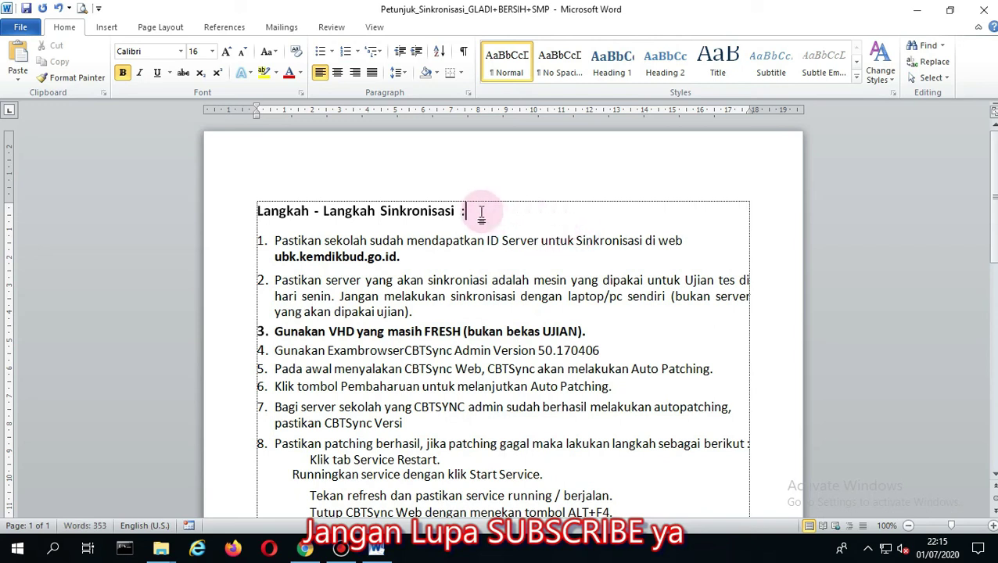
drag(477, 211, 234, 108)
click(289, 73)
click(405, 296)
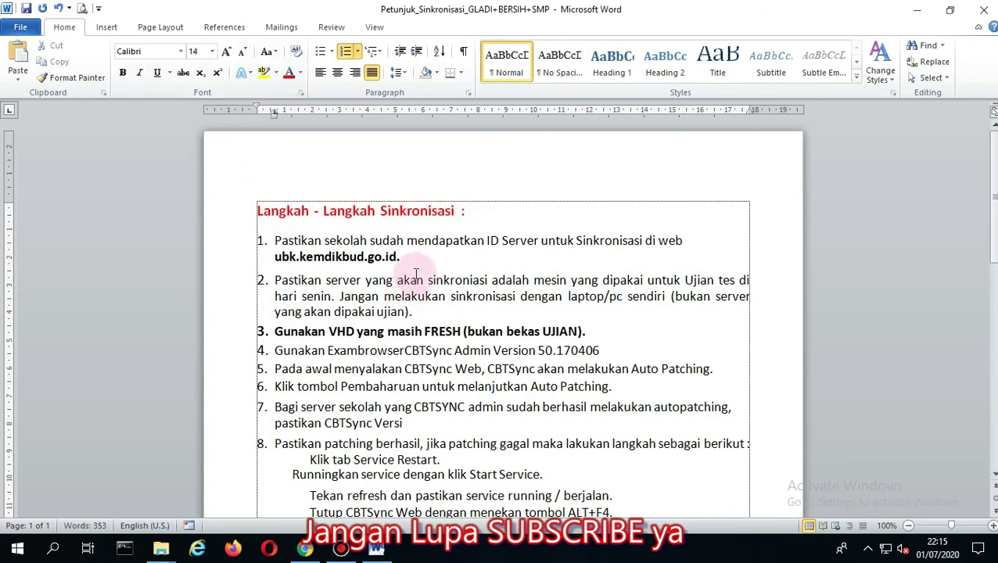
click(453, 240)
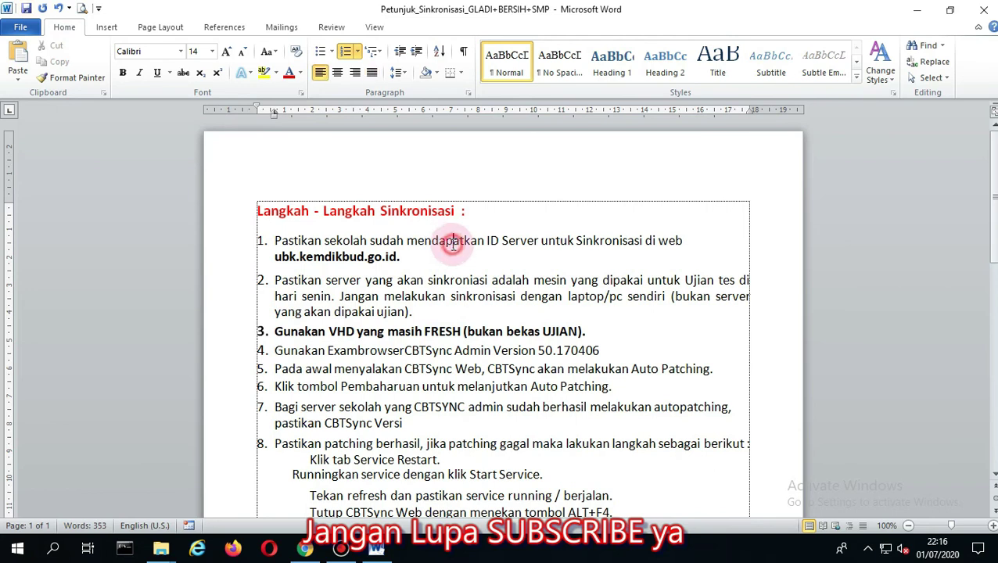
- Minimize Word and Chrome, then refresh the desktop
click(921, 11)
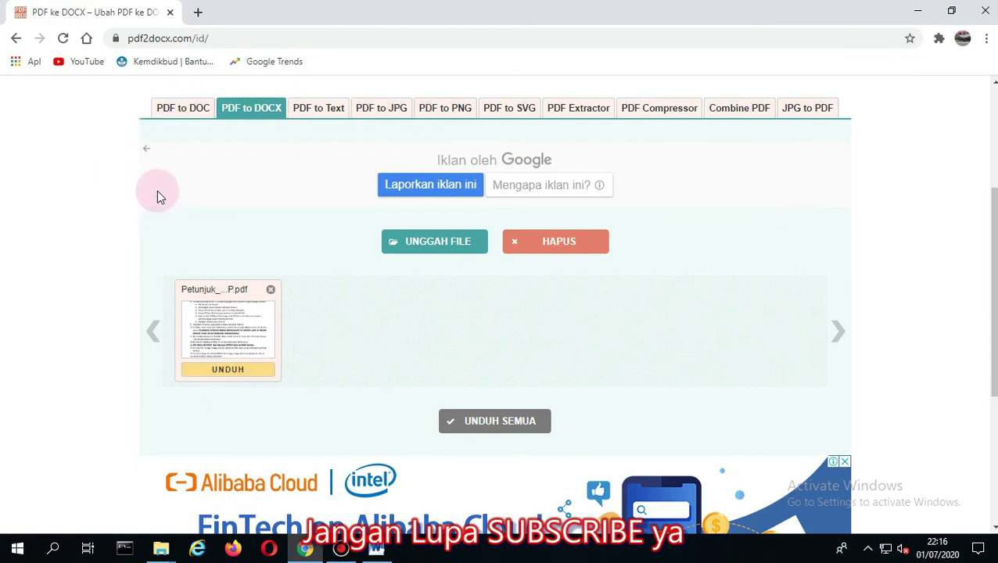
click(917, 11)
right_click(460, 93)
click(479, 138)
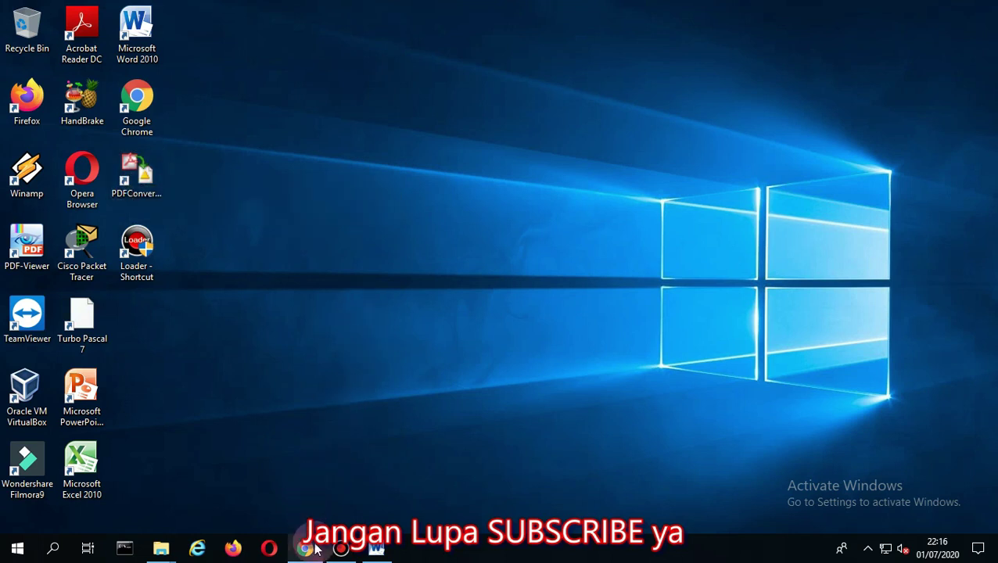
- Re-minimize Chrome, refresh the desktop again, and bring up the Bandicam recorder window
mouse_move(305, 548)
click(308, 504)
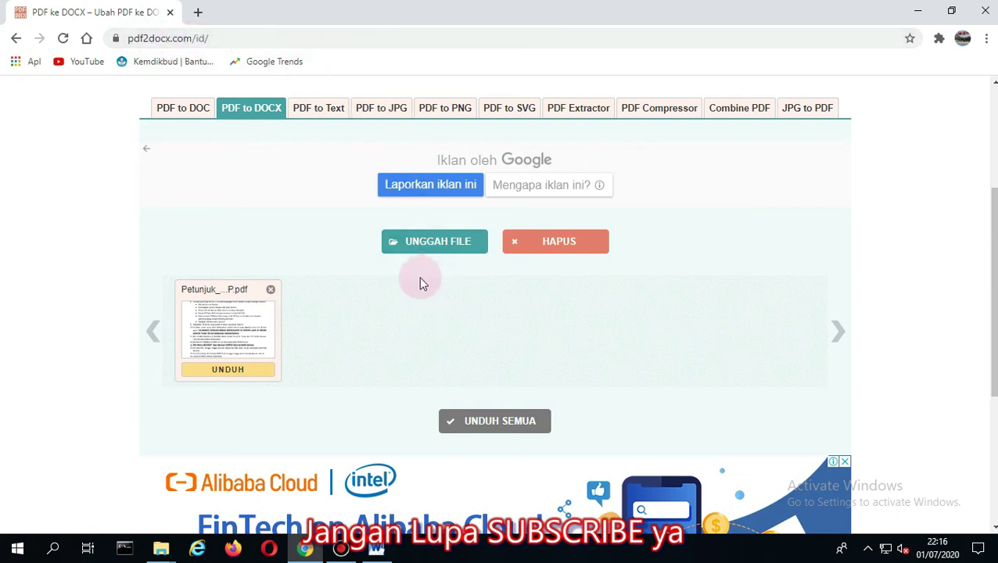
click(919, 15)
right_click(408, 122)
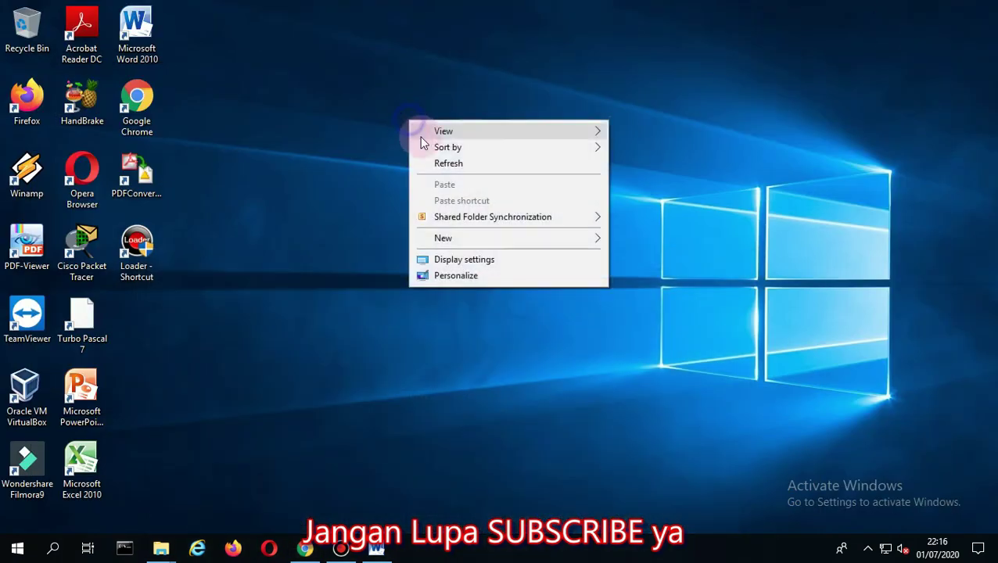
click(414, 164)
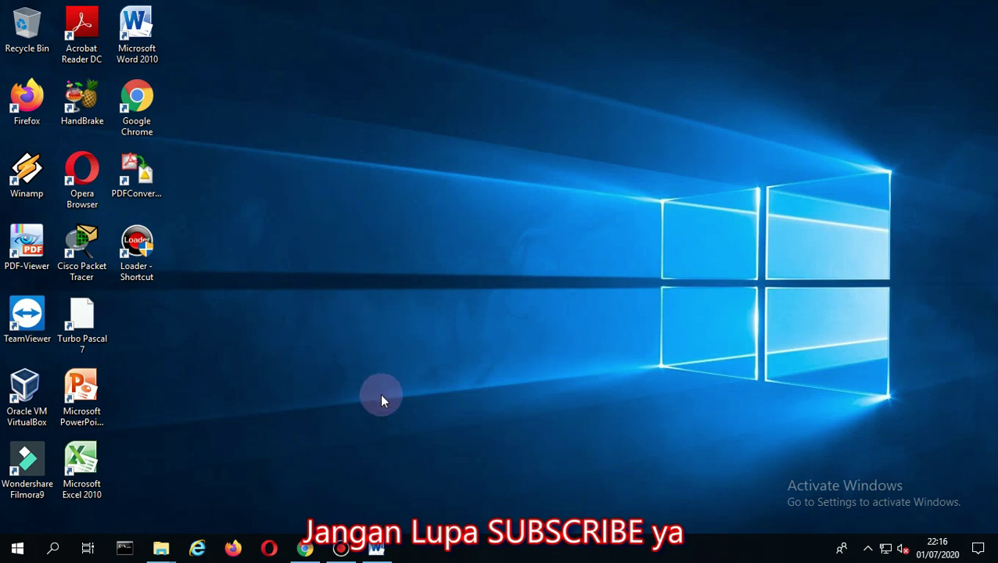
click(341, 547)
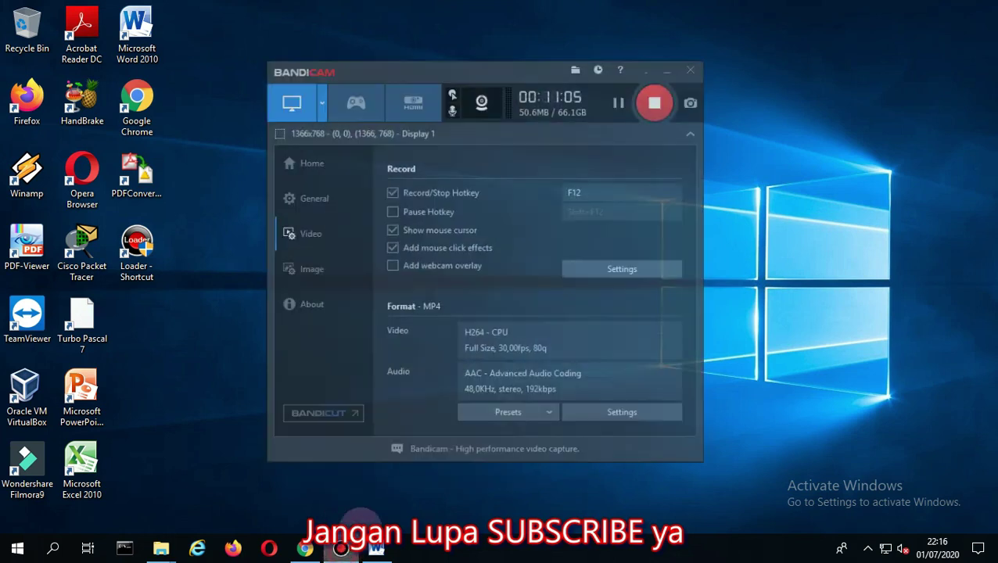